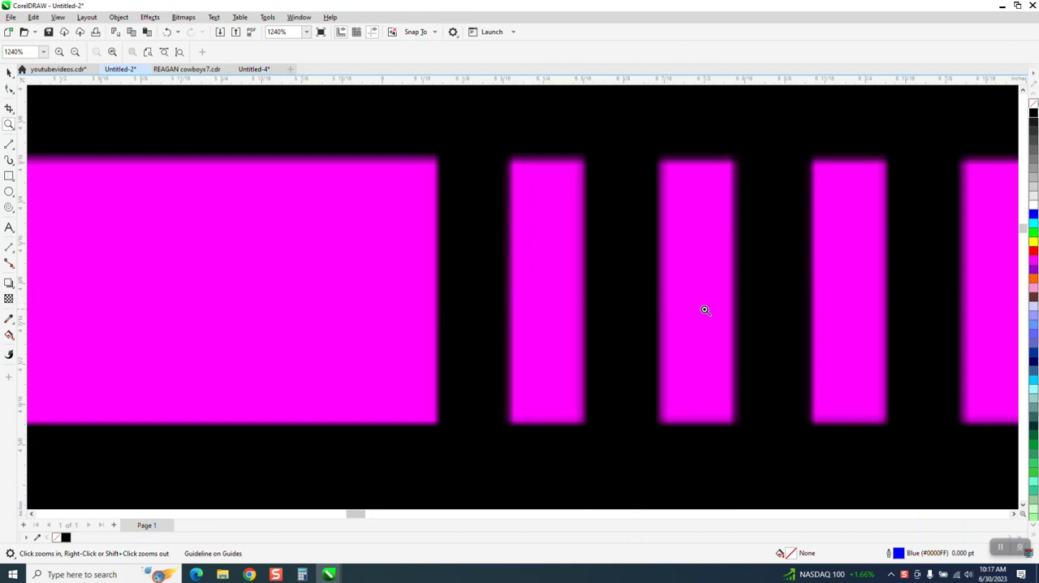
Draw a vertical line about 1.22 inches long below the crossbar of the outlined letter A.
scroll(473, 317, "down", 2)
scroll(470, 313, "down", 6)
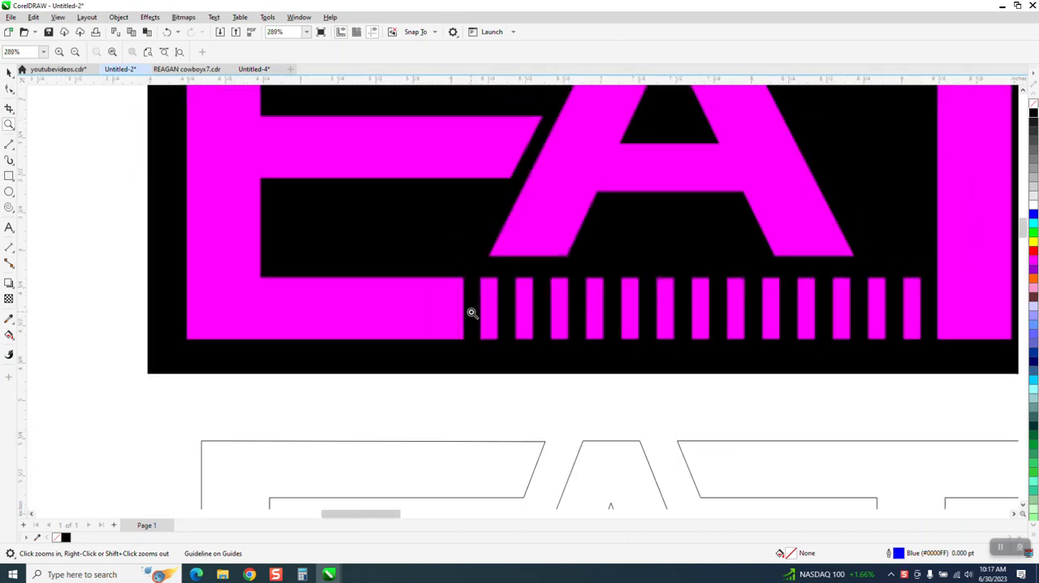
scroll(503, 337, "down", 1)
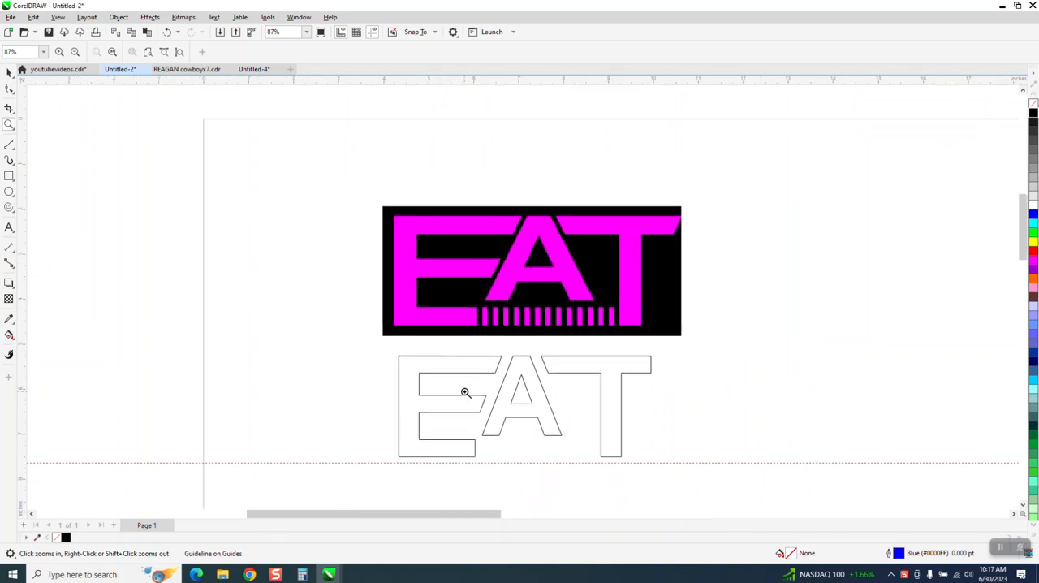
left_click_drag(460, 411, 714, 479)
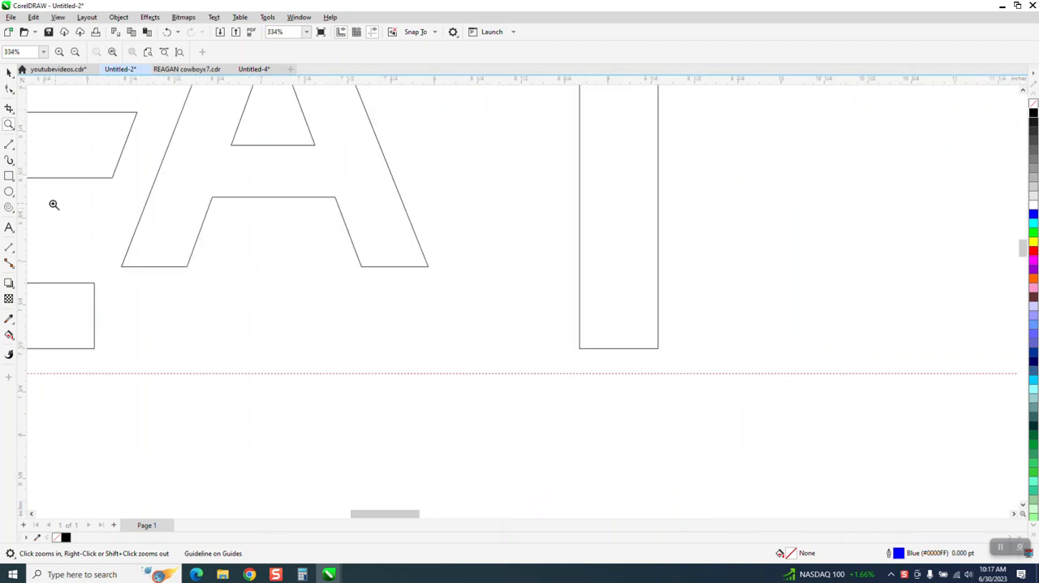
left_click(9, 143)
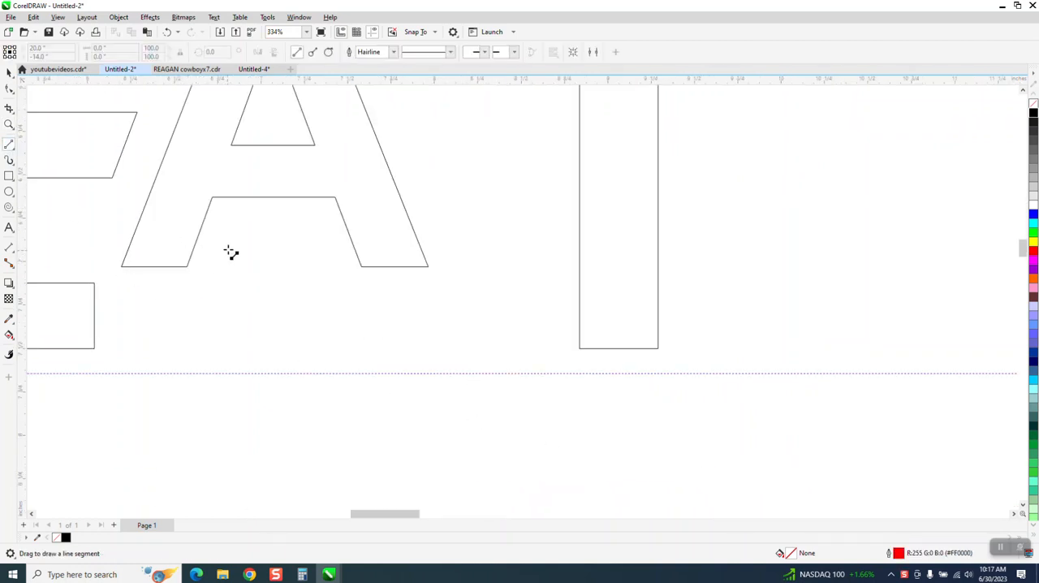
mouse_move(268, 177)
left_mouse_down()
mouse_move(232, 342)
mouse_move(252, 388)
left_mouse_up()
Place the vertical line on the end of the E's lower arm and a copy on the T stem's near edge.
left_click(9, 72)
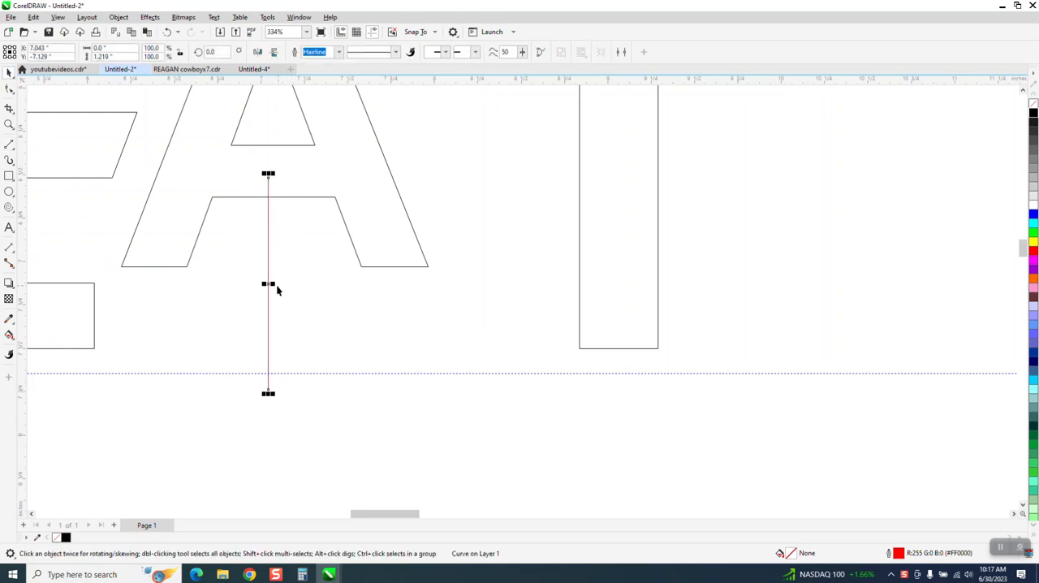
left_click_drag(268, 284, 94, 325)
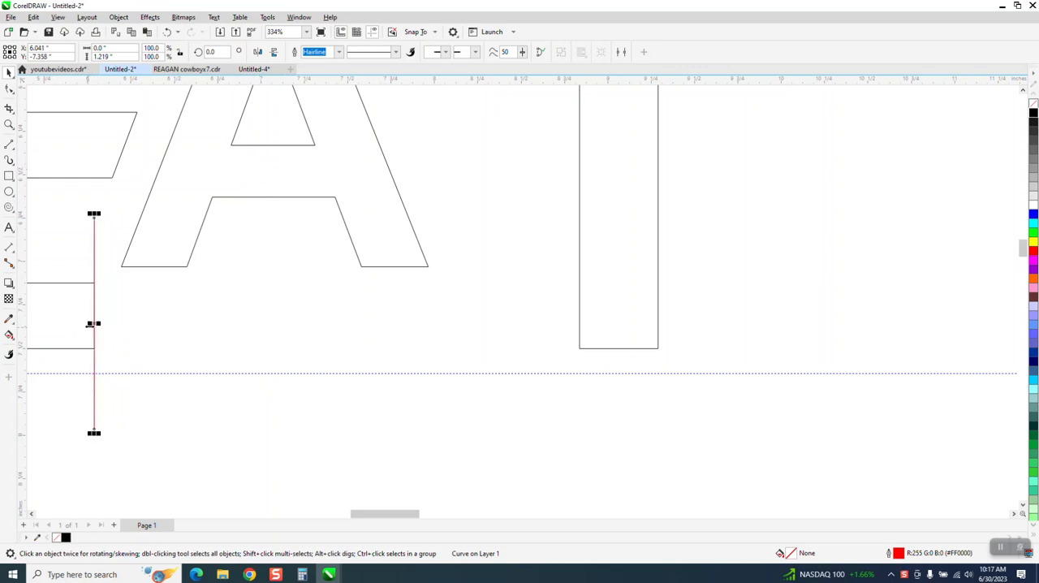
left_click_drag(94, 323, 580, 349)
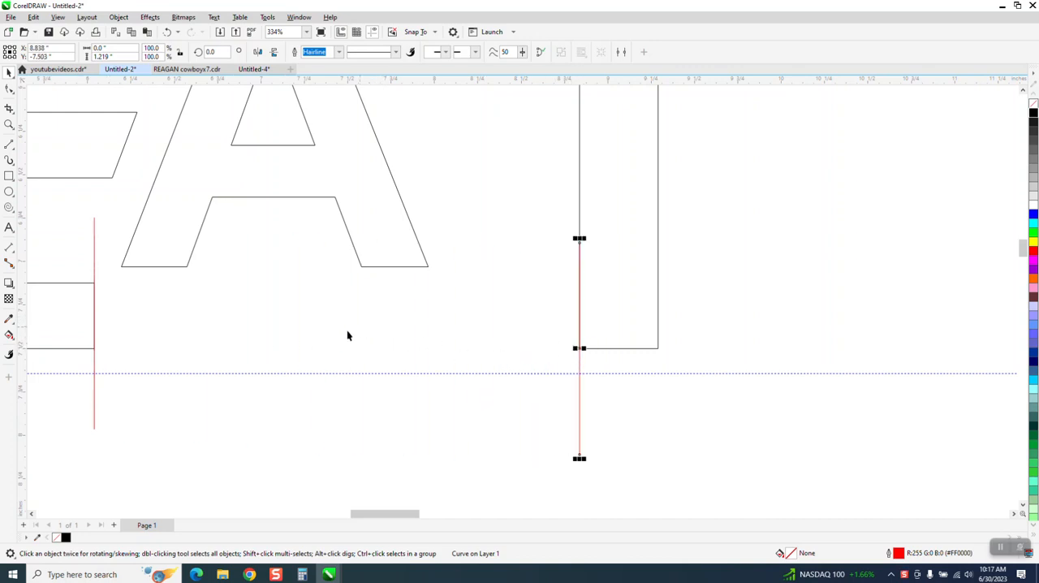
Blend the two vertical lines between the E and the T with 11 intermediate steps.
left_click(94, 234, "shift")
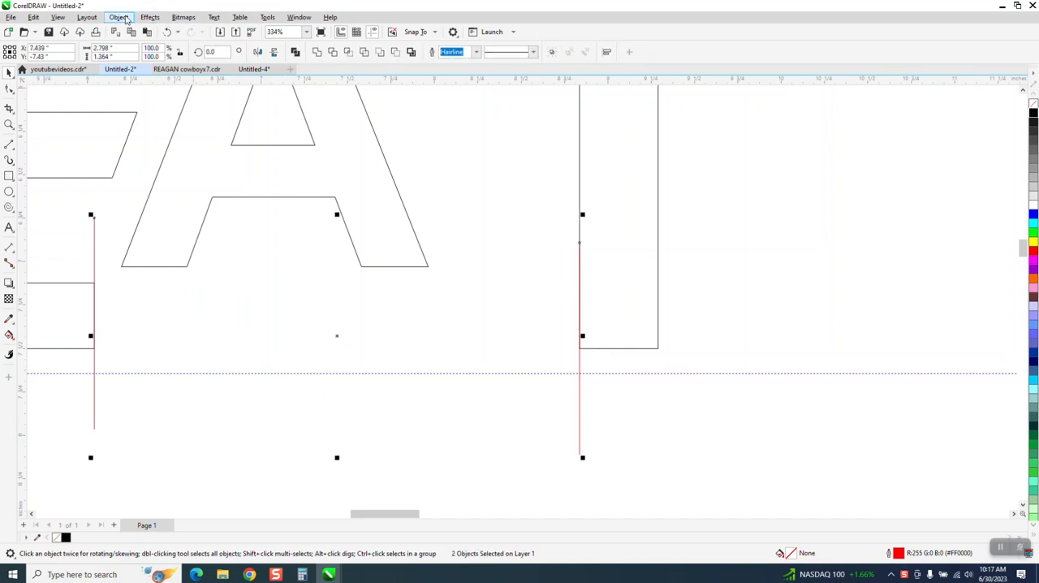
left_click(150, 17)
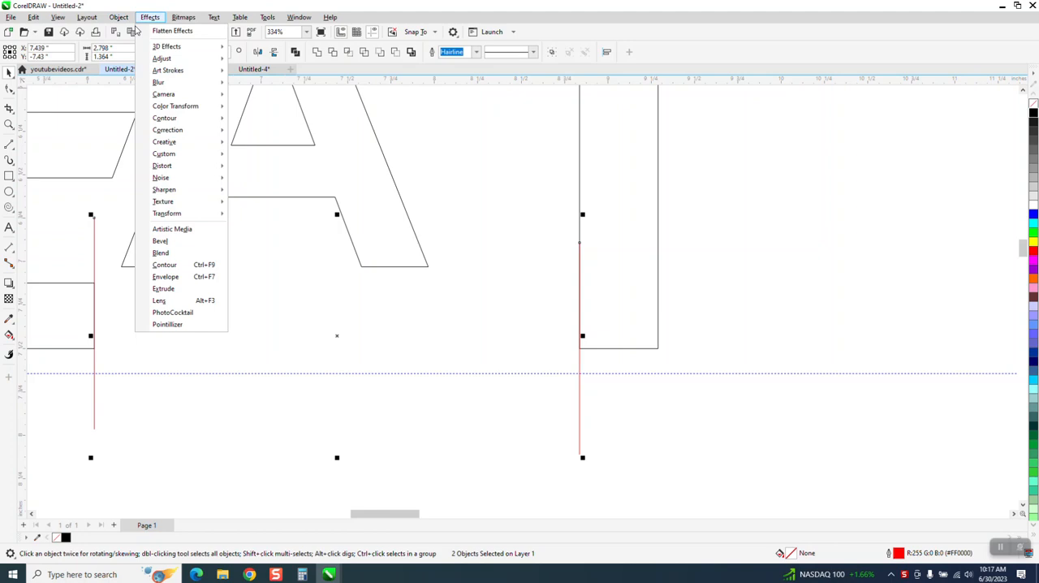
left_click(161, 253)
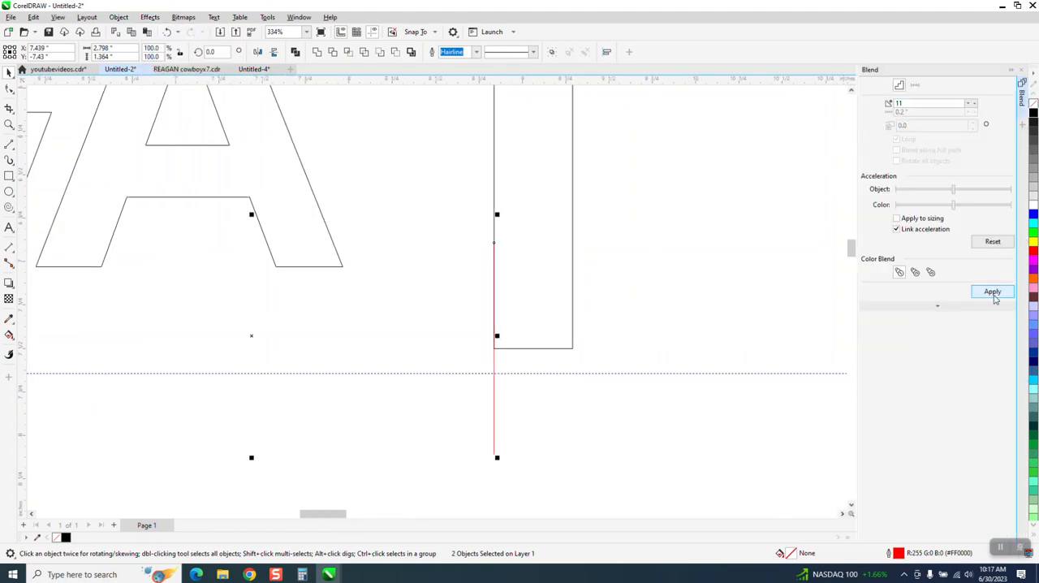
left_click(991, 291)
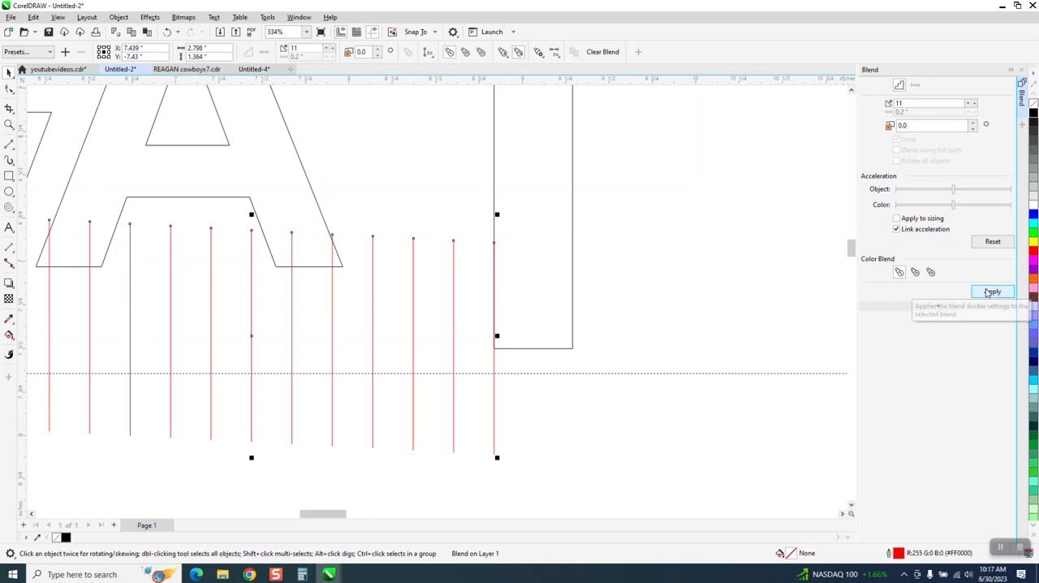
Draw two horizontal lines from the E to the T, extending the upper and lower edges of the E's bottom arm.
scroll(514, 318, "down", 1)
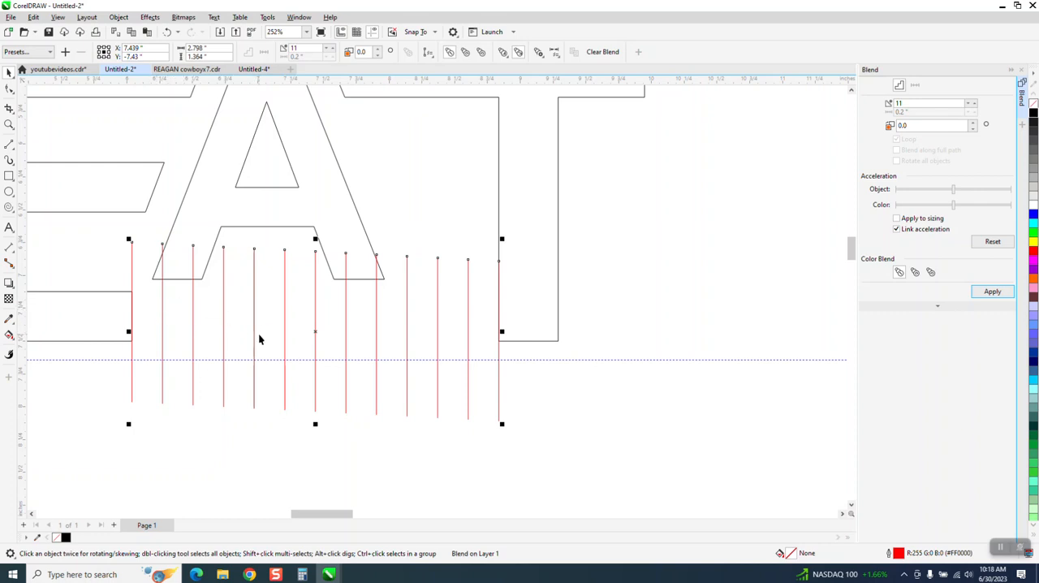
left_click(13, 154)
left_click(48, 156)
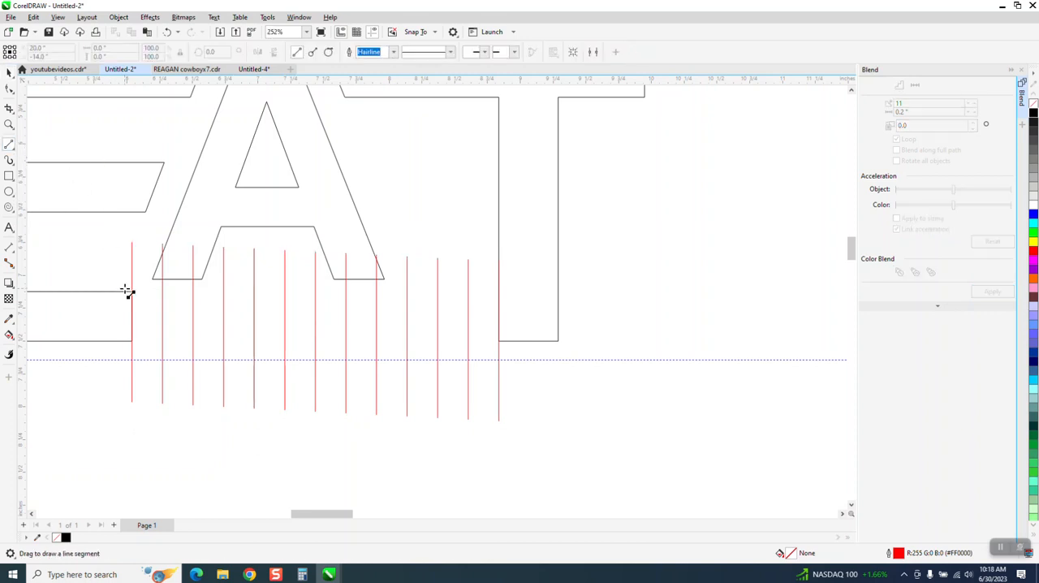
left_click_drag(132, 291, 503, 290)
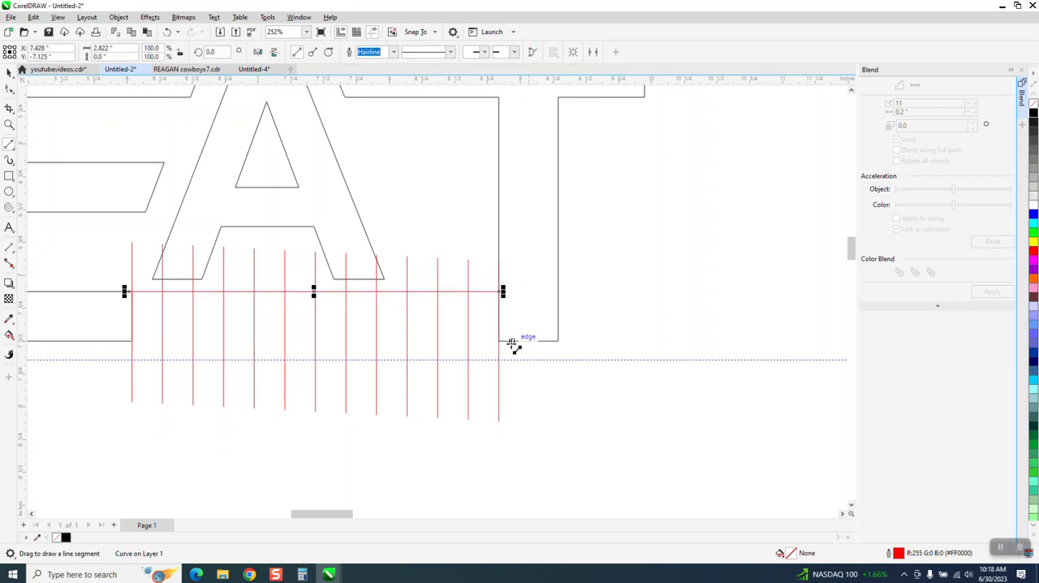
left_click_drag(499, 341, 129, 342)
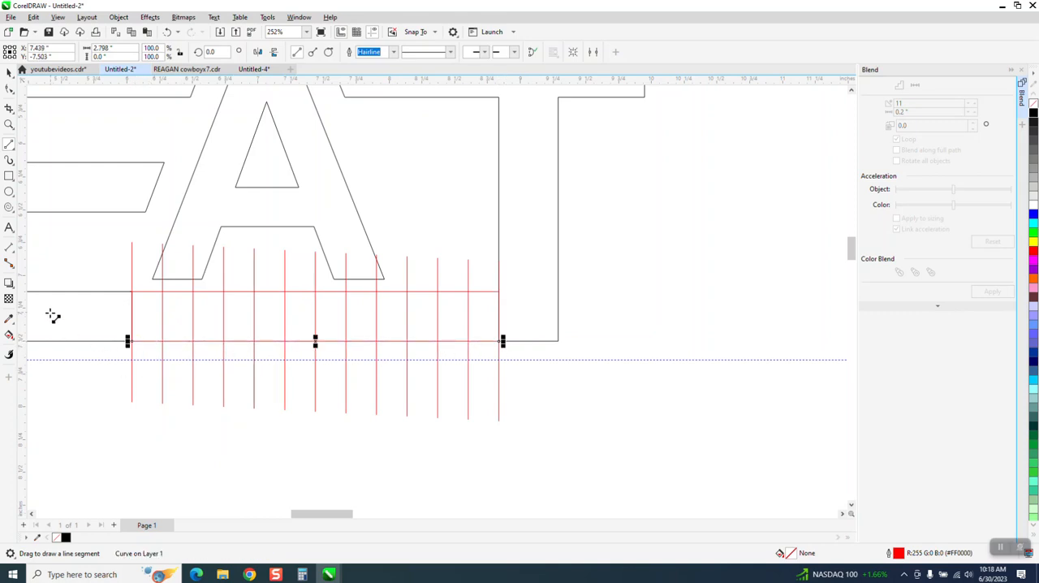
Fill alternate cells between the blended lines with black and no outline using Smart Fill.
left_click(10, 335)
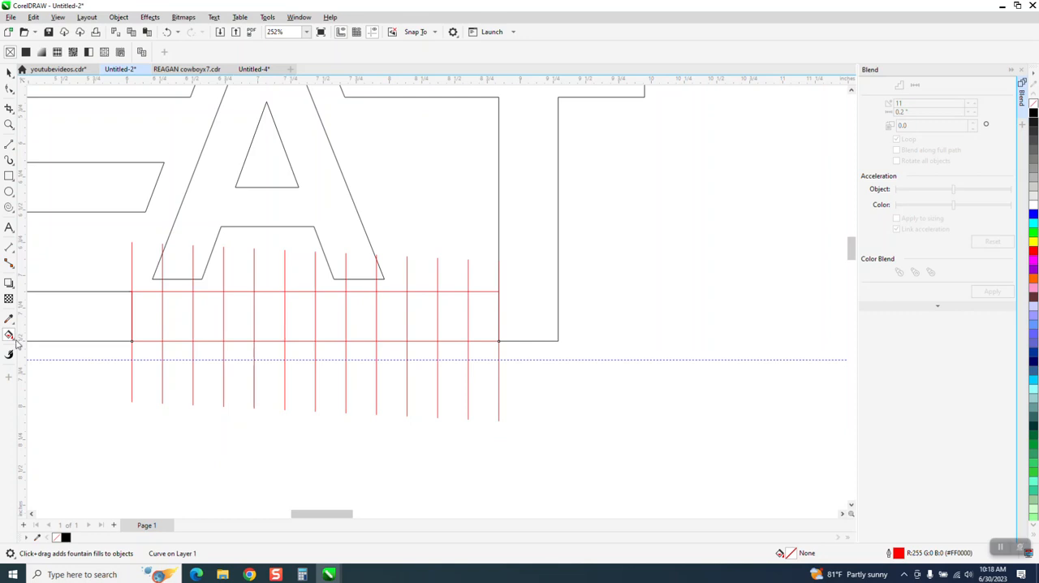
left_click(15, 341)
left_click(57, 346)
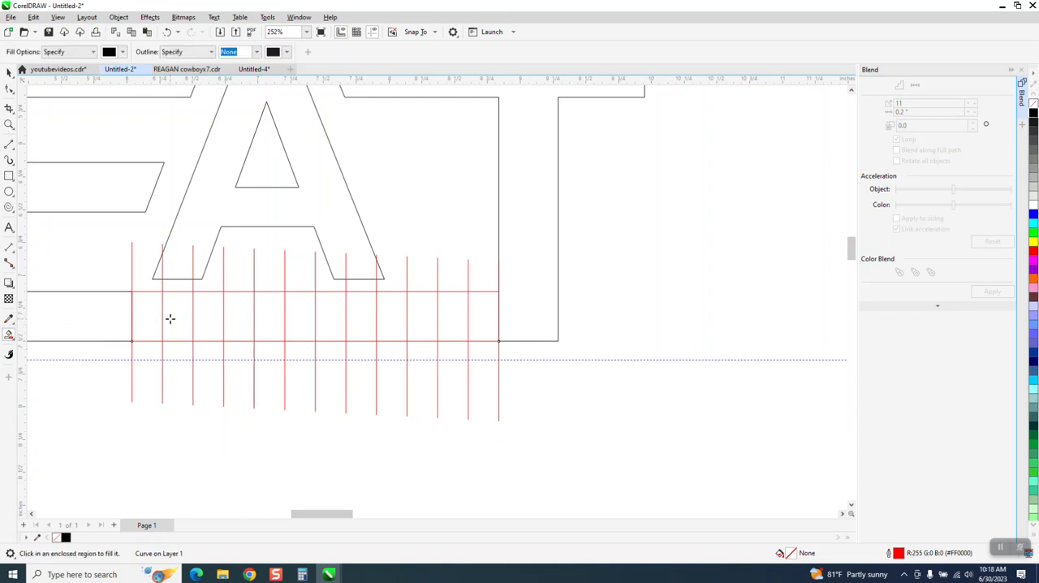
left_click(169, 318)
left_click(246, 317)
left_click(299, 317)
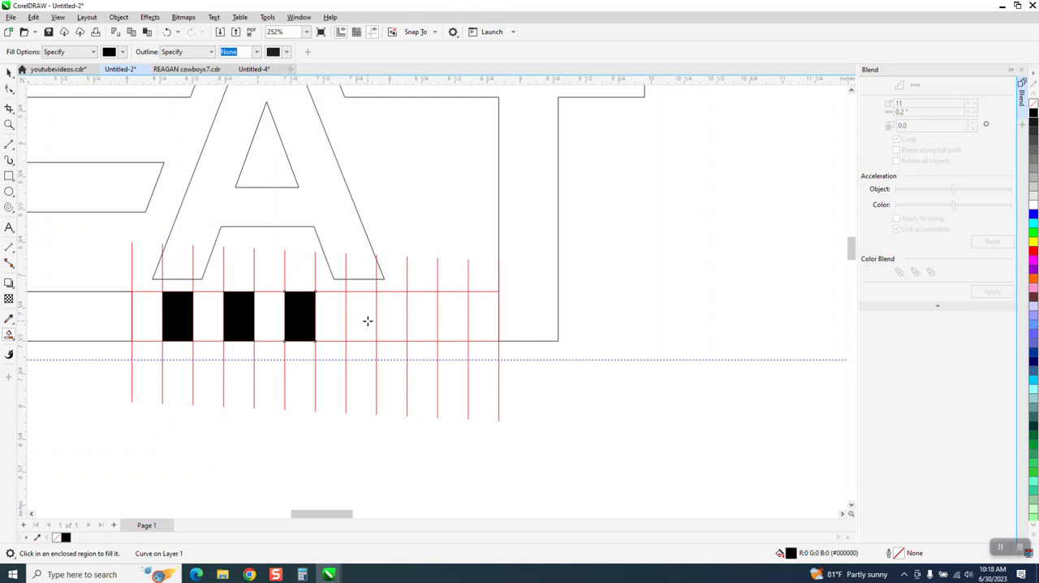
left_click(368, 320)
left_click(416, 321)
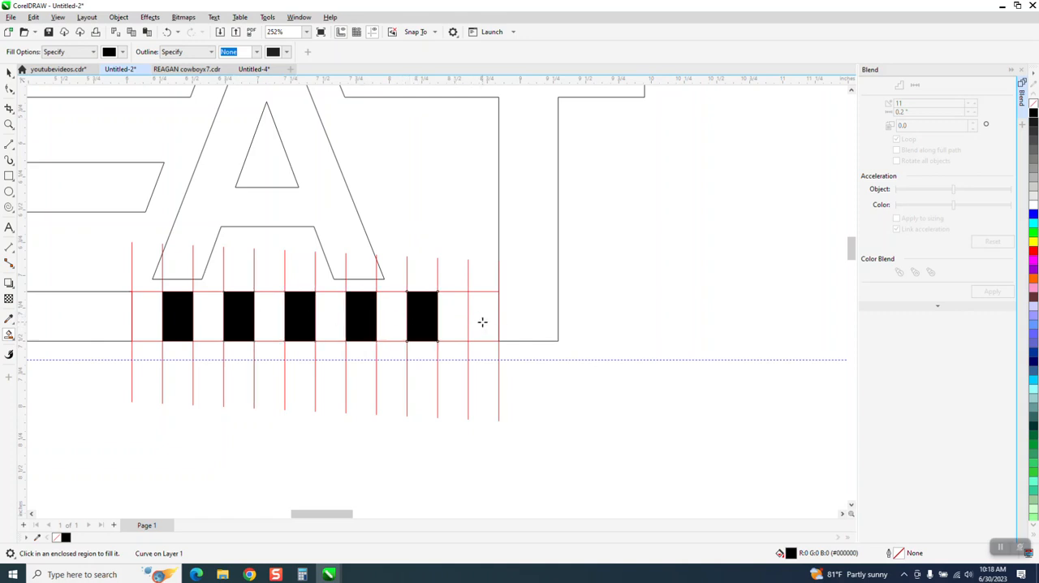
Undo the black fills in the cells below the A.
left_click(167, 32)
left_click(166, 32)
left_click(166, 32)
left_click(166, 32)
left_click(167, 32)
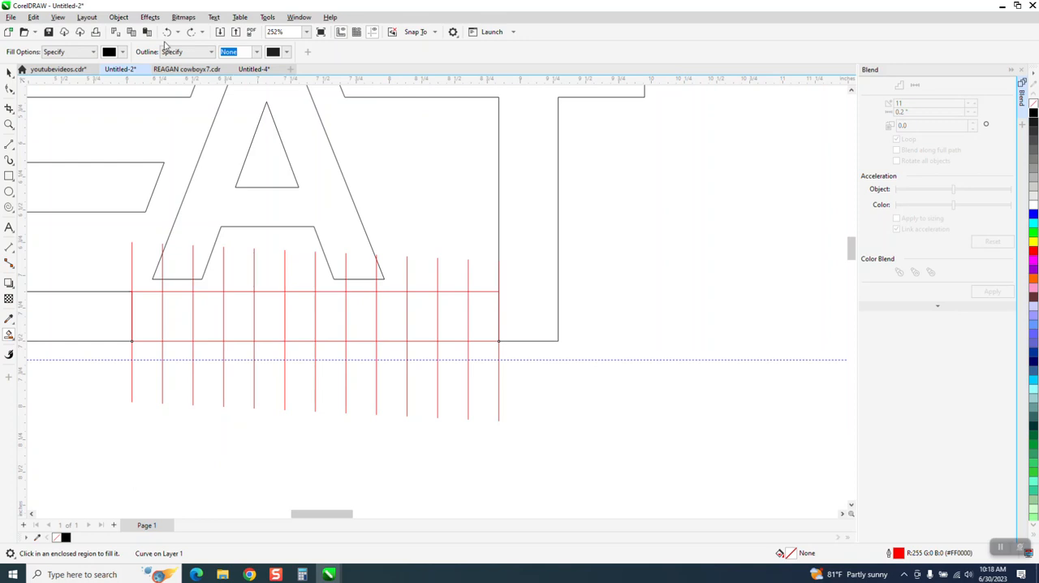
Select the blend of vertical lines and break it apart.
left_click(9, 72)
left_click(259, 341)
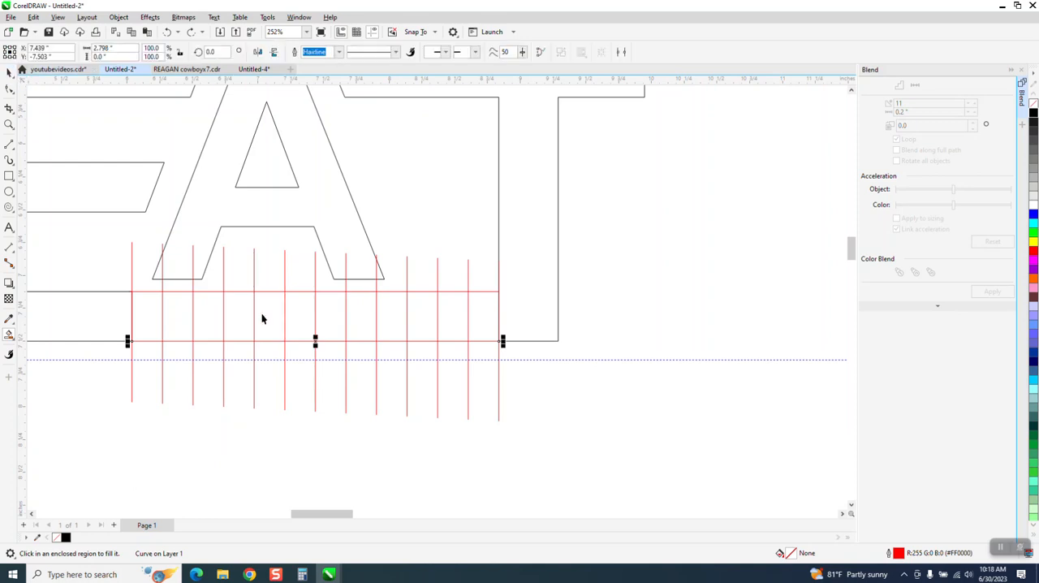
left_click(319, 403)
left_click(316, 399)
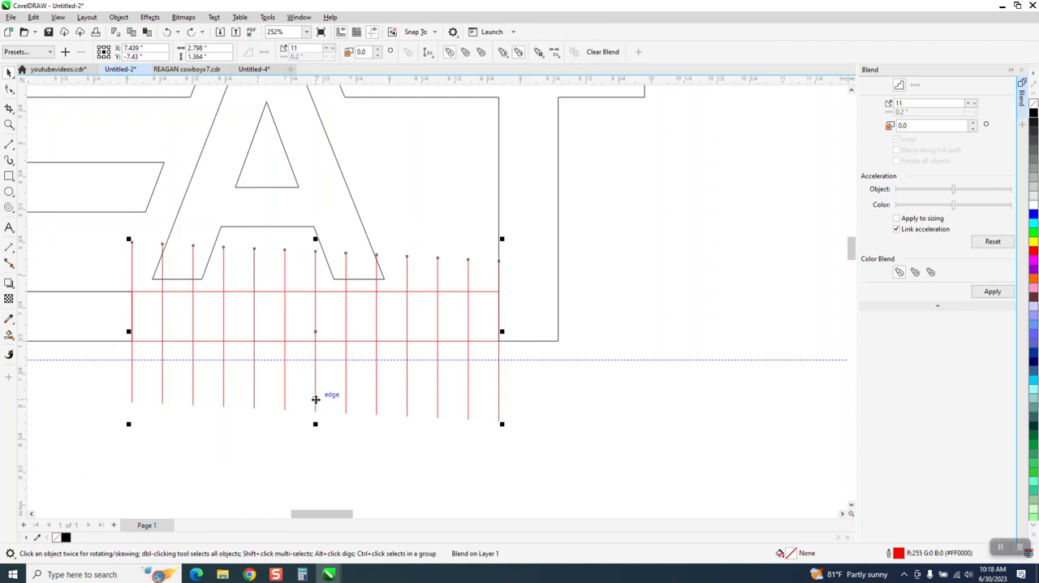
left_click(119, 17)
left_click(162, 267)
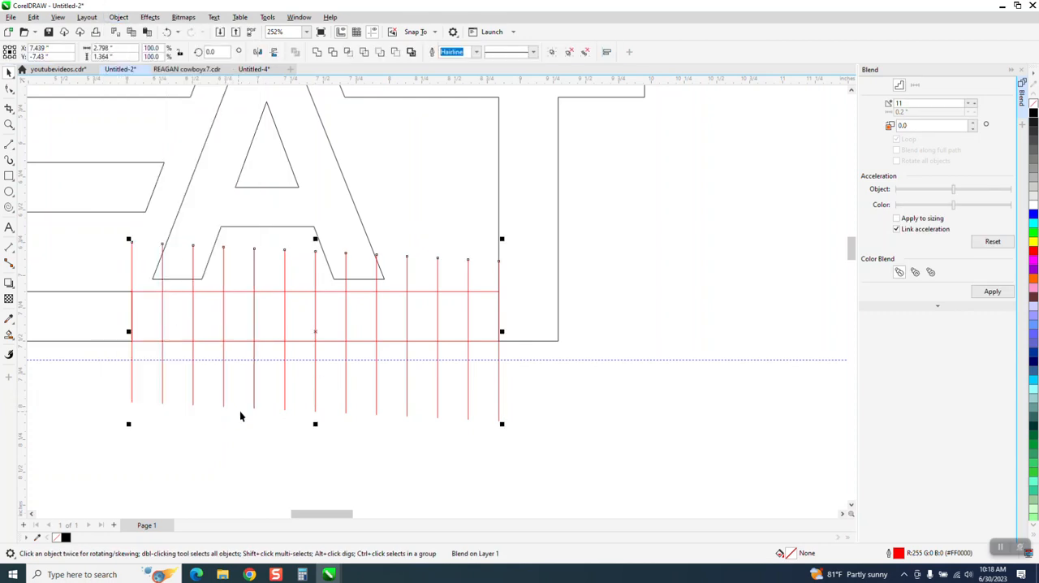
Ungroup the intermediate vertical lines of the broken-apart blend.
left_click(276, 401)
left_click(284, 403)
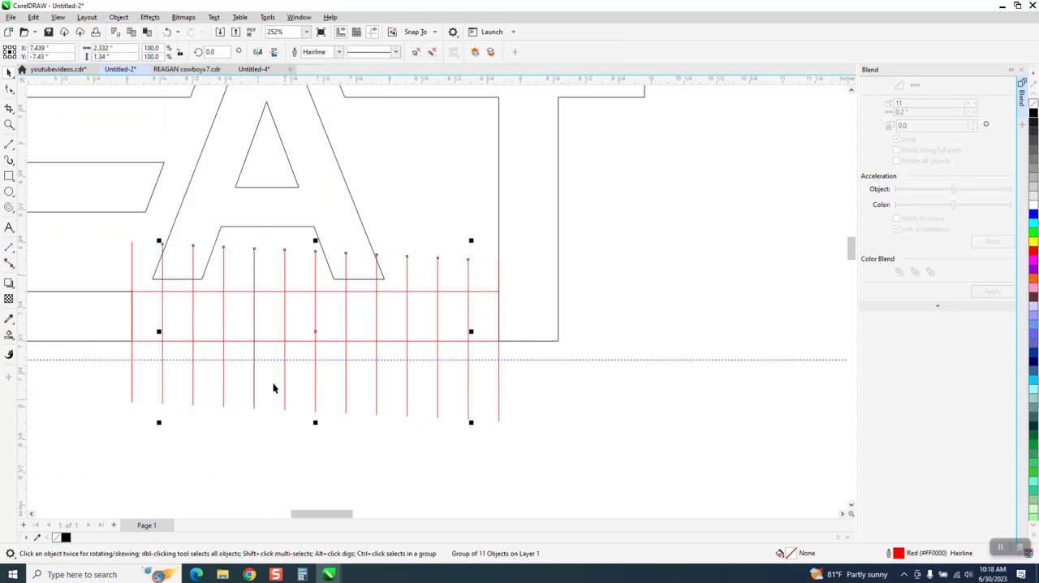
left_click(118, 17)
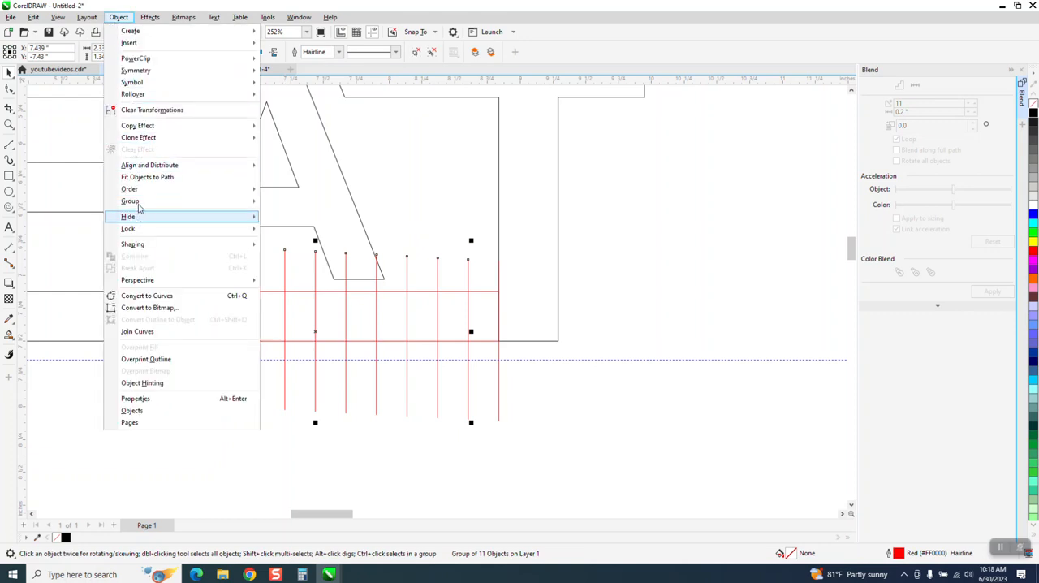
mouse_move(175, 208)
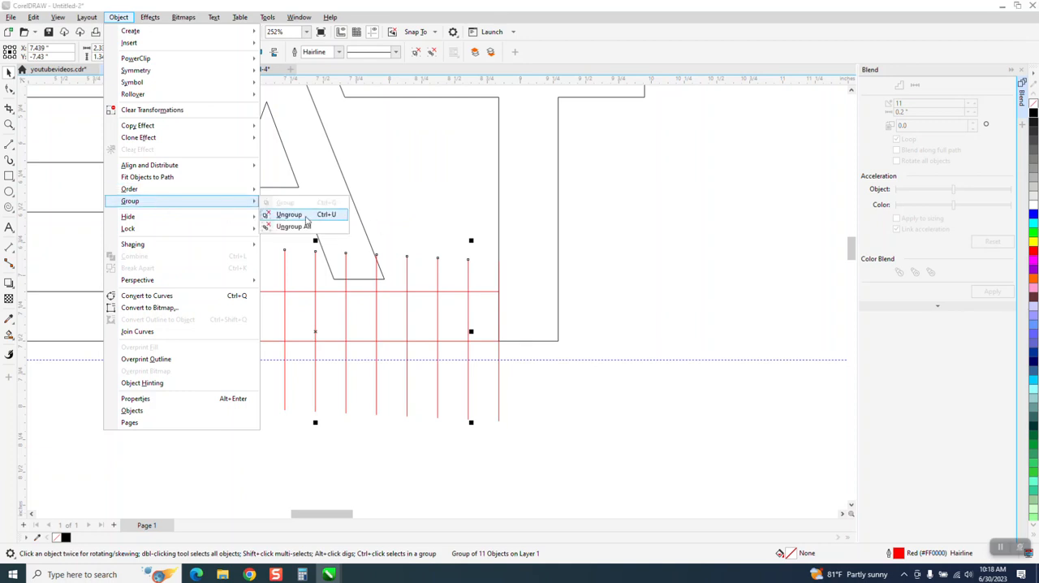
left_click(306, 216)
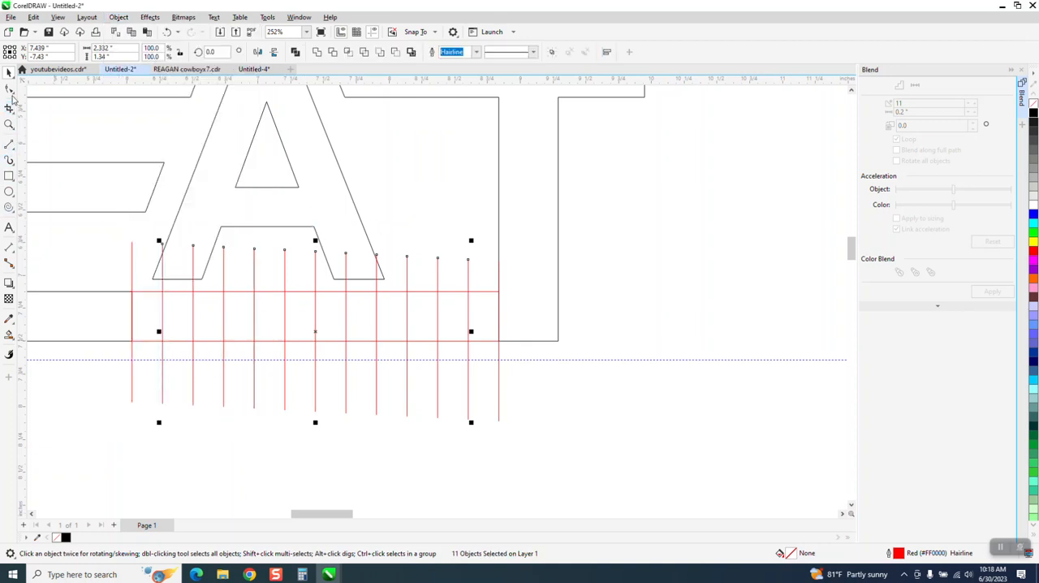
Delete all intermediate vertical lines, keeping the two end lines and the two horizontal lines.
left_click(152, 412)
left_click_drag(152, 397, 211, 378)
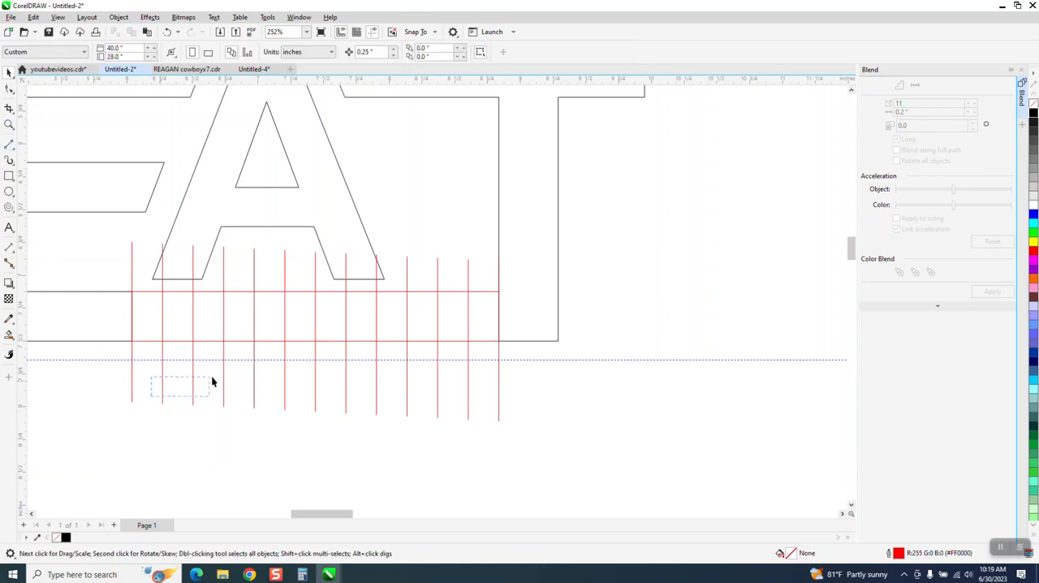
left_click_drag(488, 423, 487, 423)
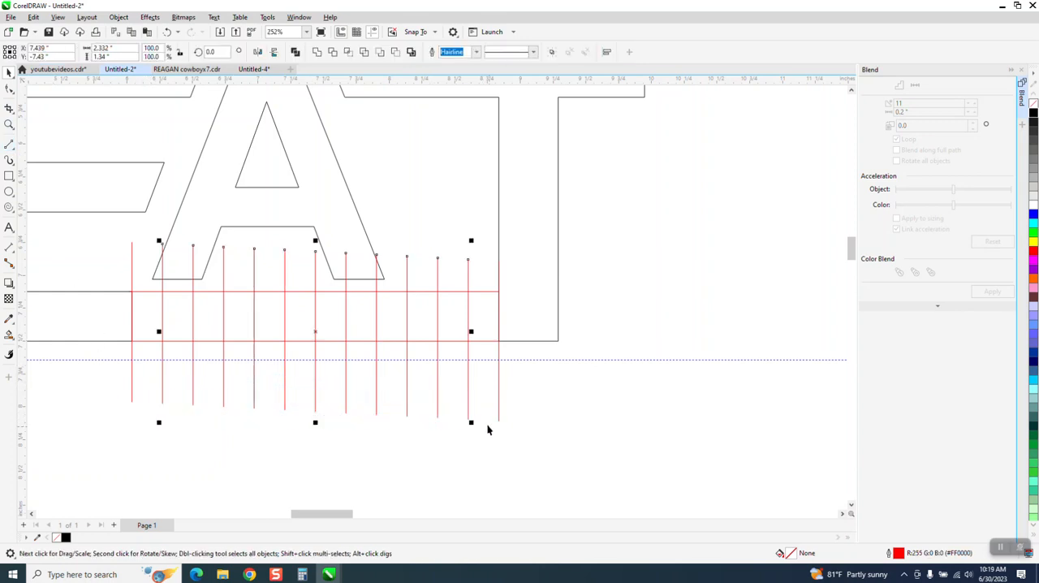
key("Delete")
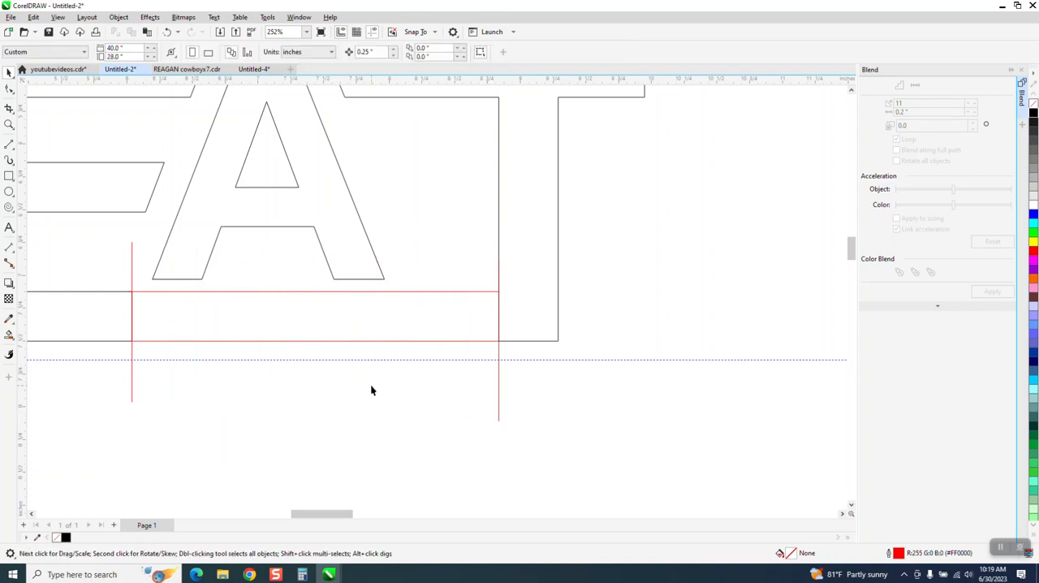
Blend the two vertical end lines with 12 intermediate steps.
left_click(132, 396)
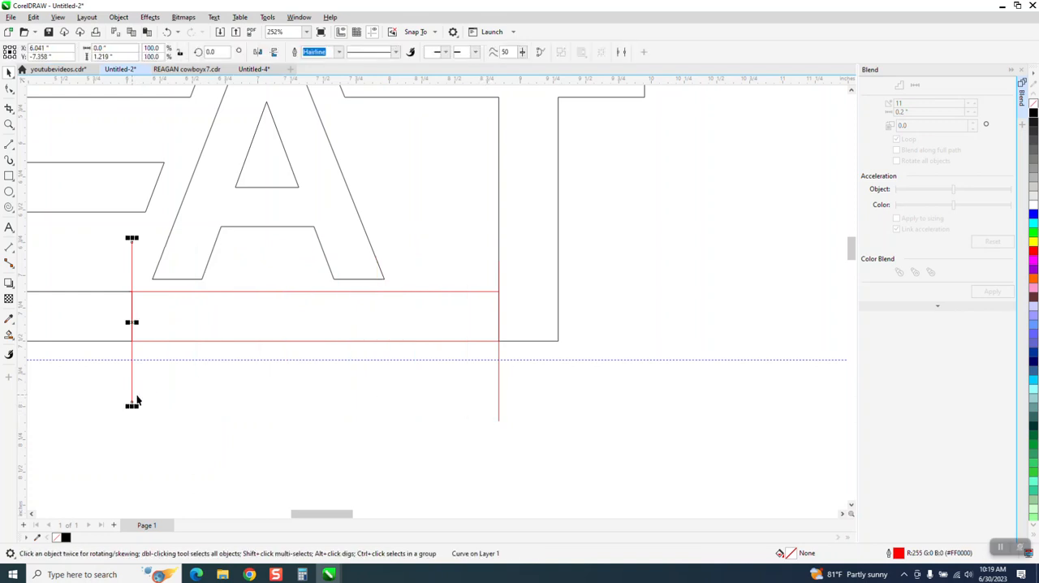
left_click(498, 419, "shift")
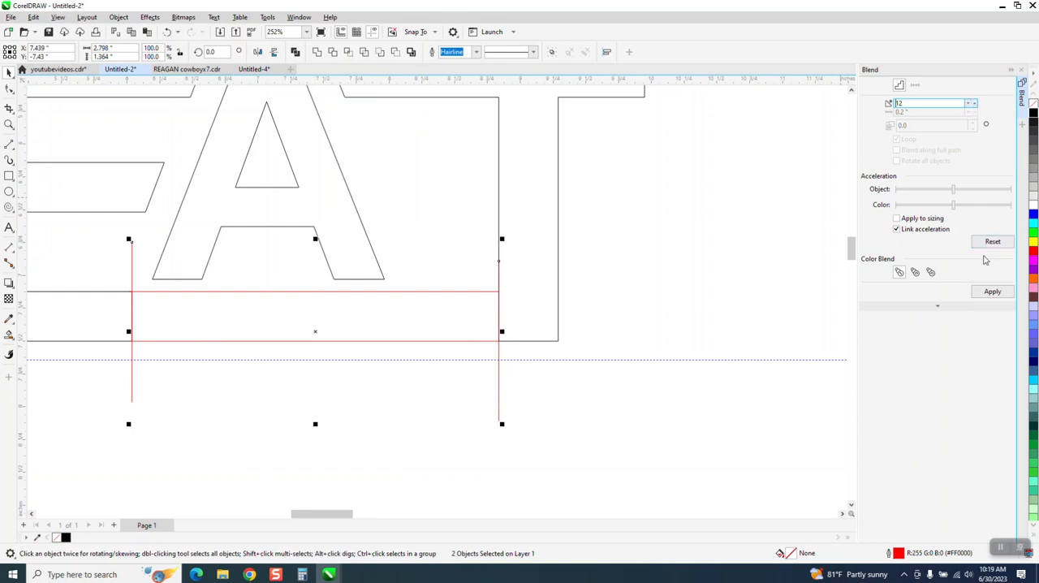
left_click(994, 293)
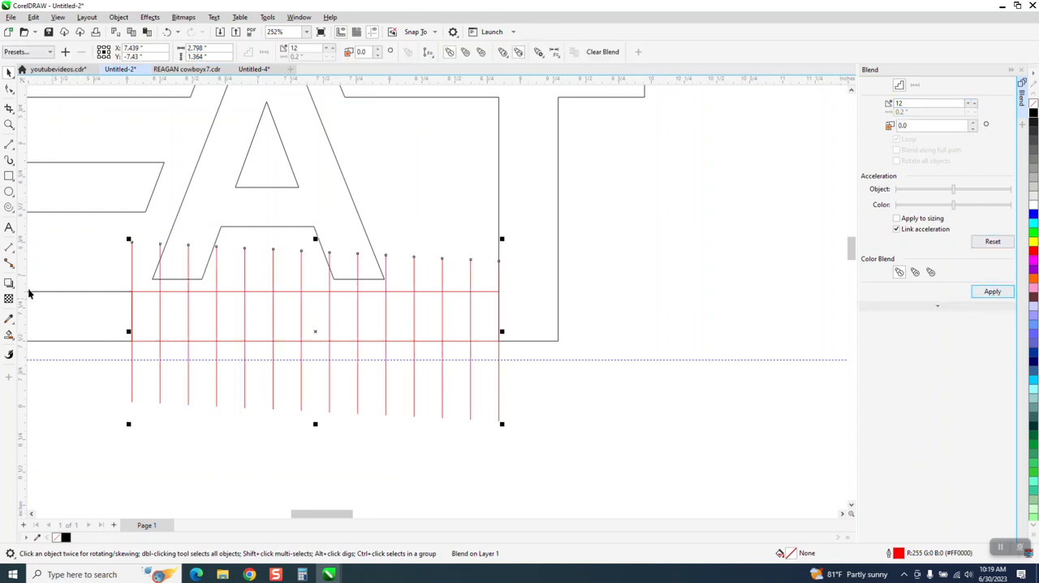
Smart Fill six alternate cells of the line grid between the E and T in black with no outline.
left_click(9, 335)
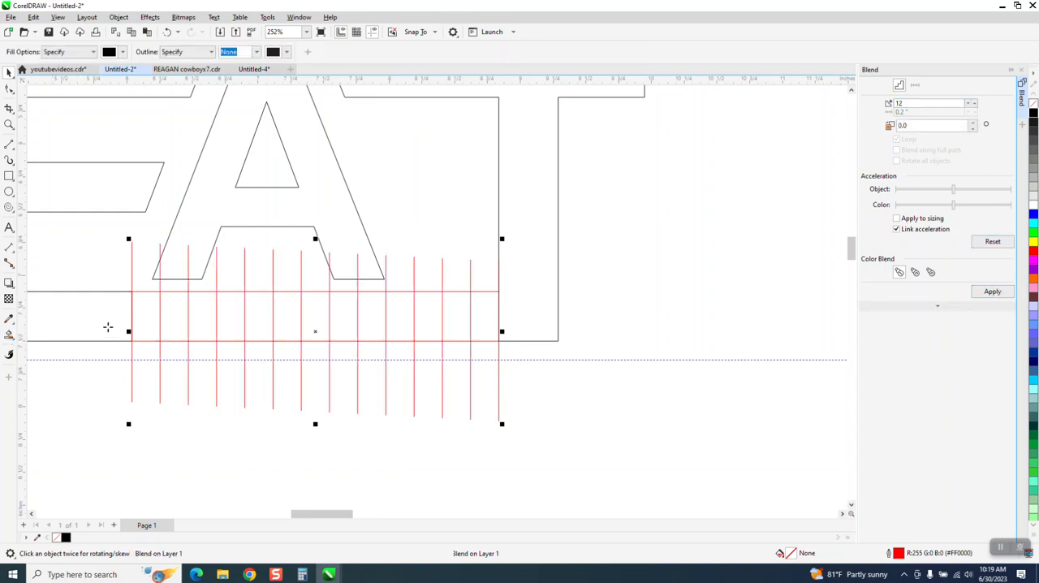
left_click(180, 310)
left_click(232, 315)
left_click(286, 317)
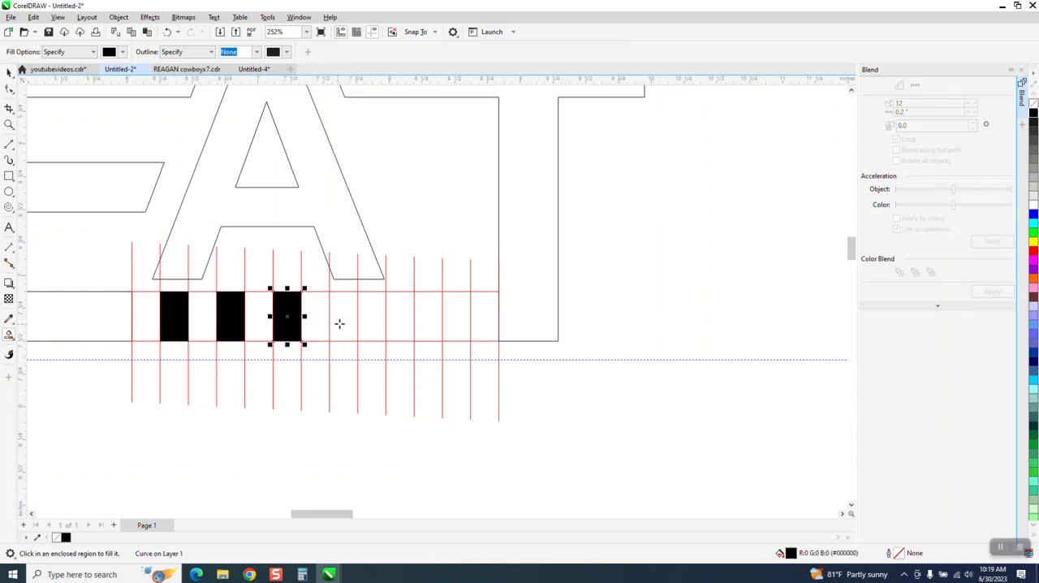
left_click(344, 318)
left_click(397, 313)
left_click(456, 318)
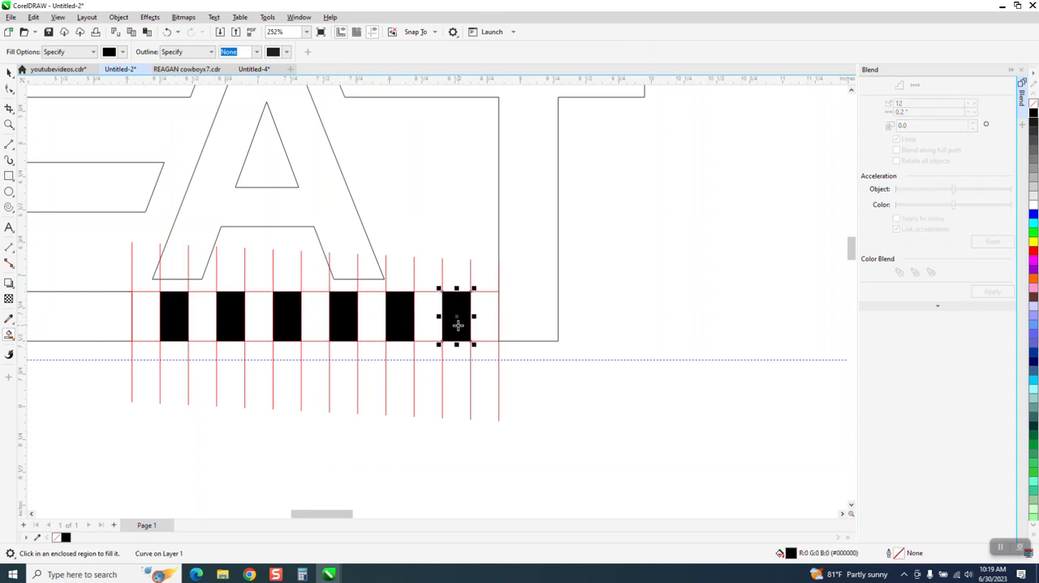
key("space")
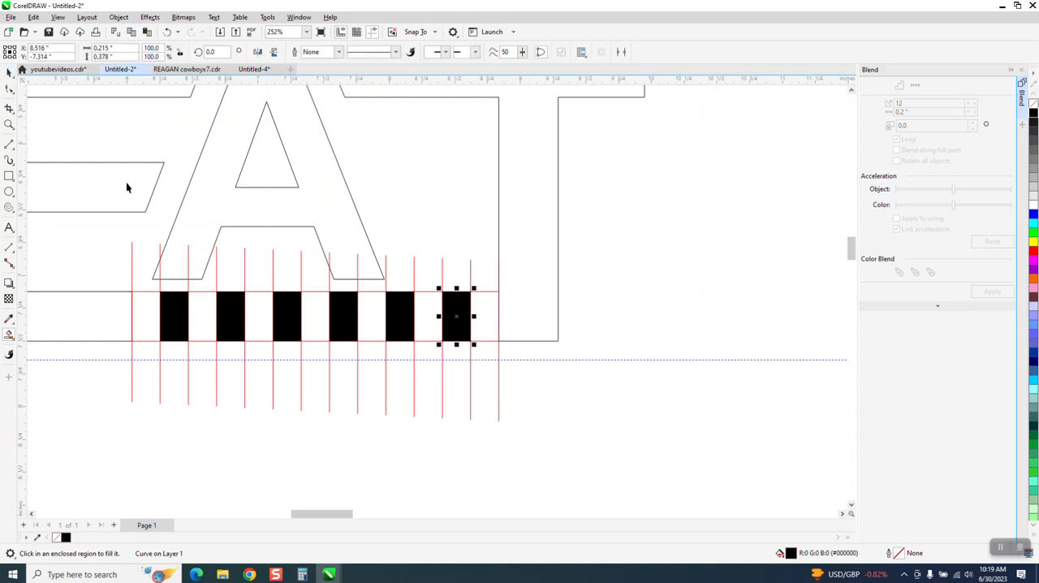
Delete the two red horizontal lines and all the blended vertical lines, keeping the six black bars.
left_click(147, 291)
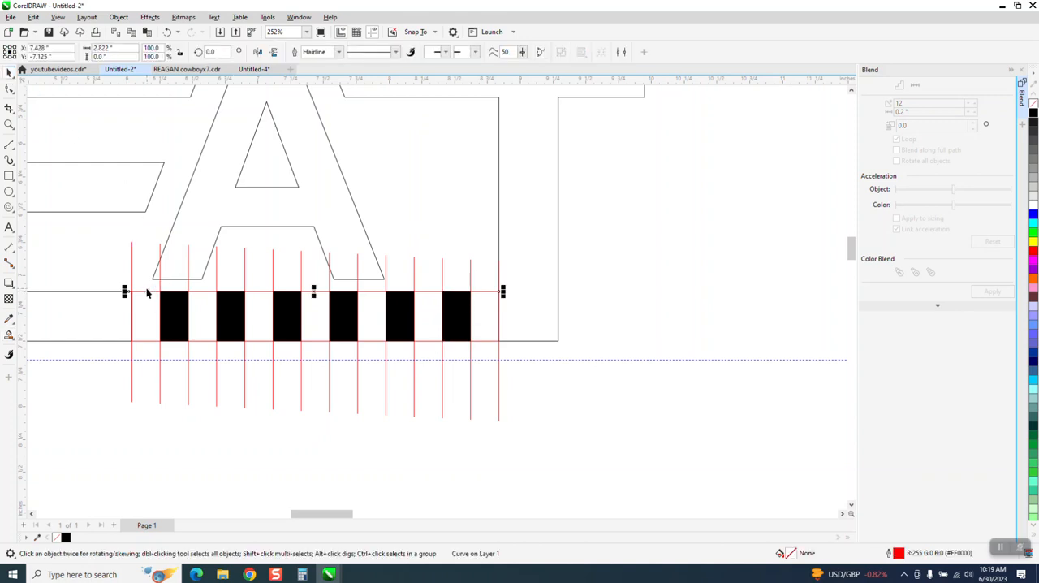
left_click(142, 316)
left_click(147, 342)
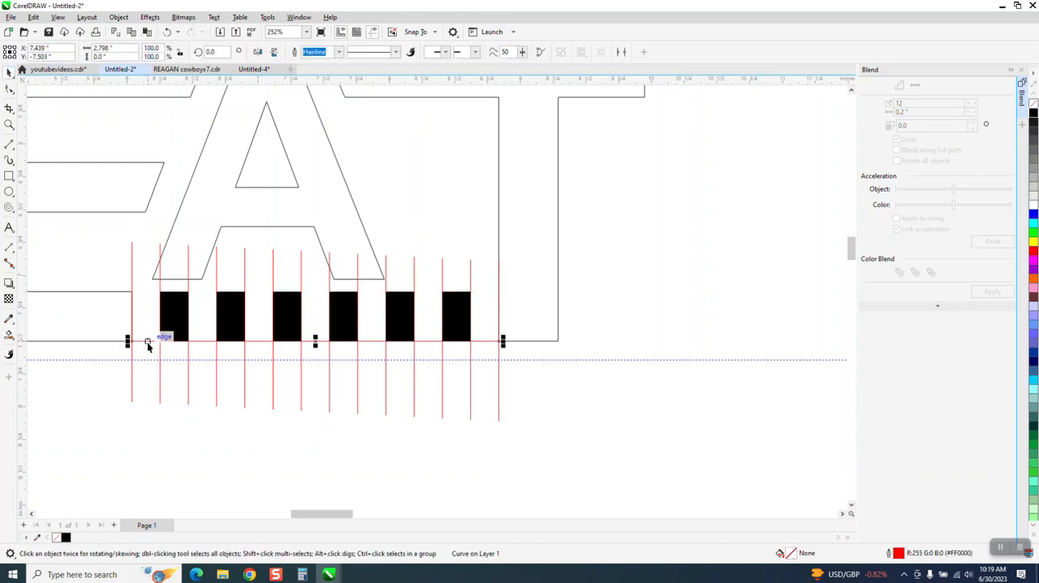
key("Delete")
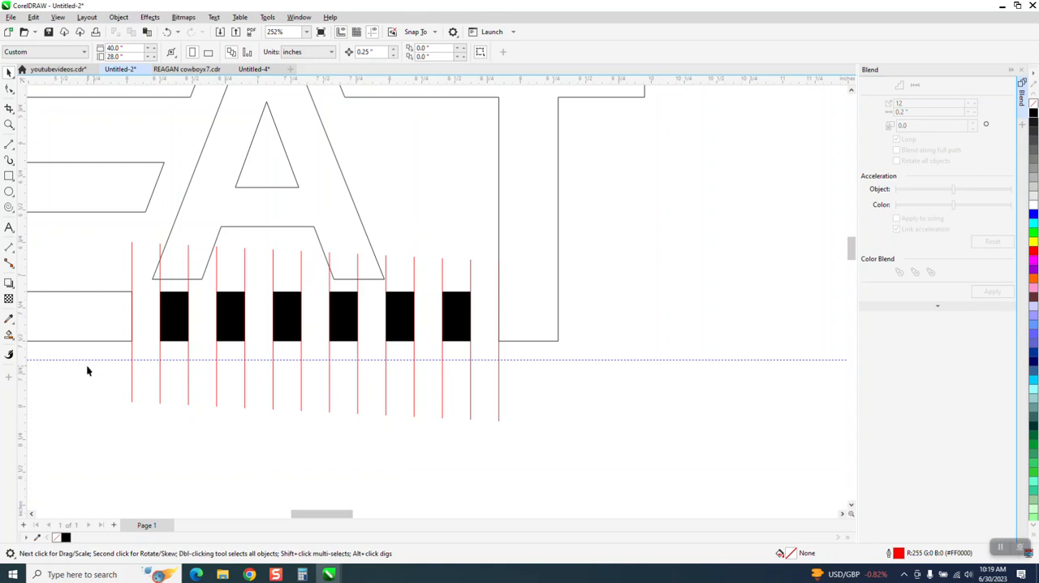
left_click_drag(399, 447, 508, 453)
key("Delete")
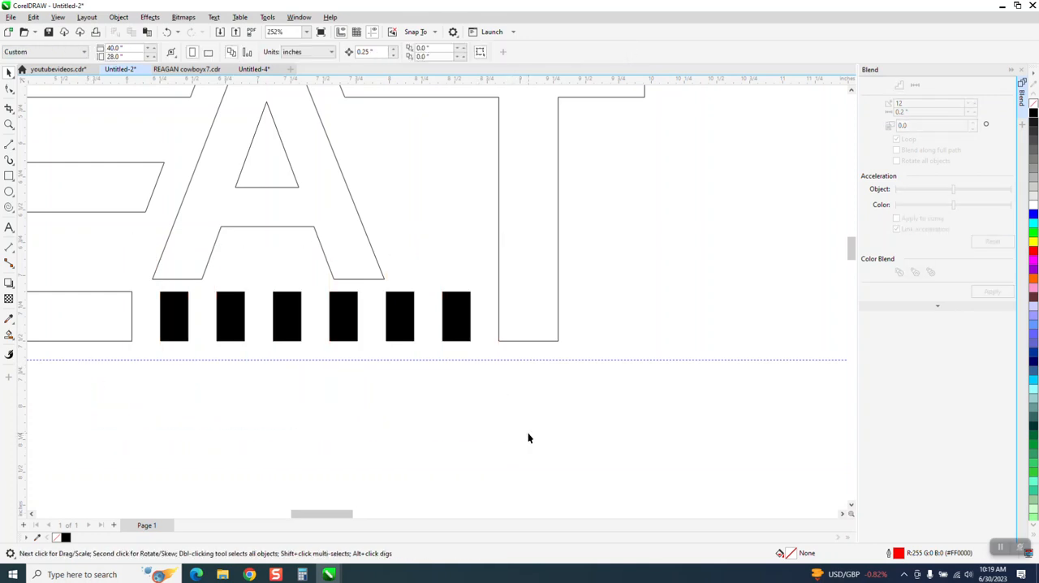
Smart Fill the letters E, A and T in black with no outline.
scroll(479, 396, "down", 2)
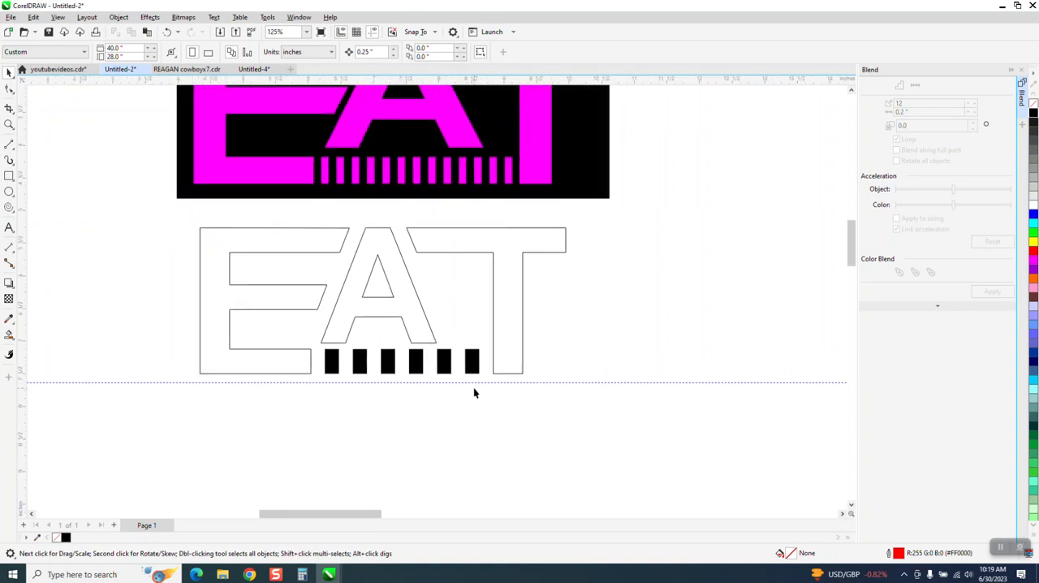
left_click(8, 334)
left_click(212, 333)
left_click(376, 302)
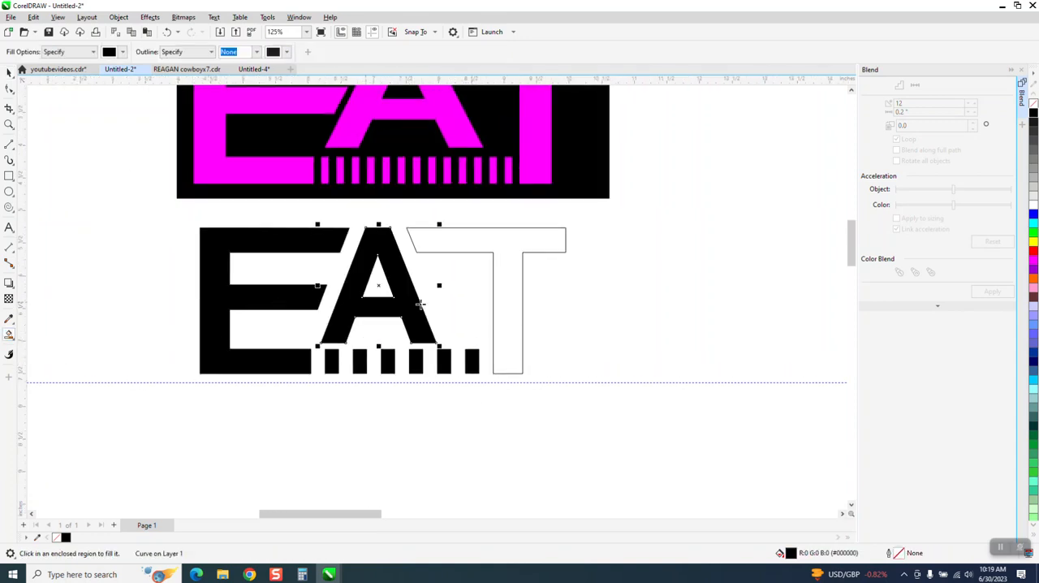
left_click(503, 299)
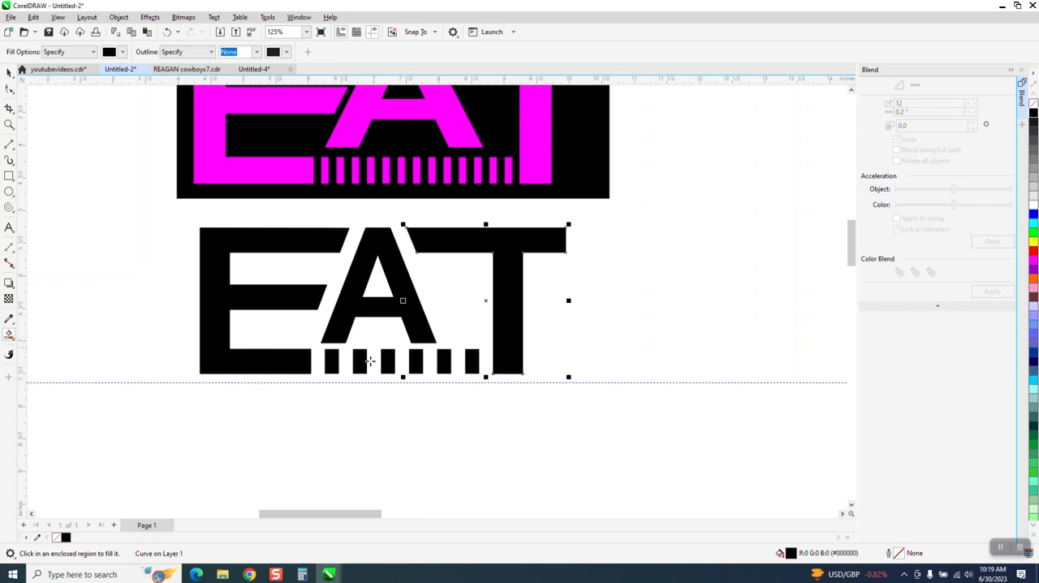
Remove the fill from the six bars and give them a red outline.
left_click(8, 124)
left_click_drag(283, 290, 609, 410)
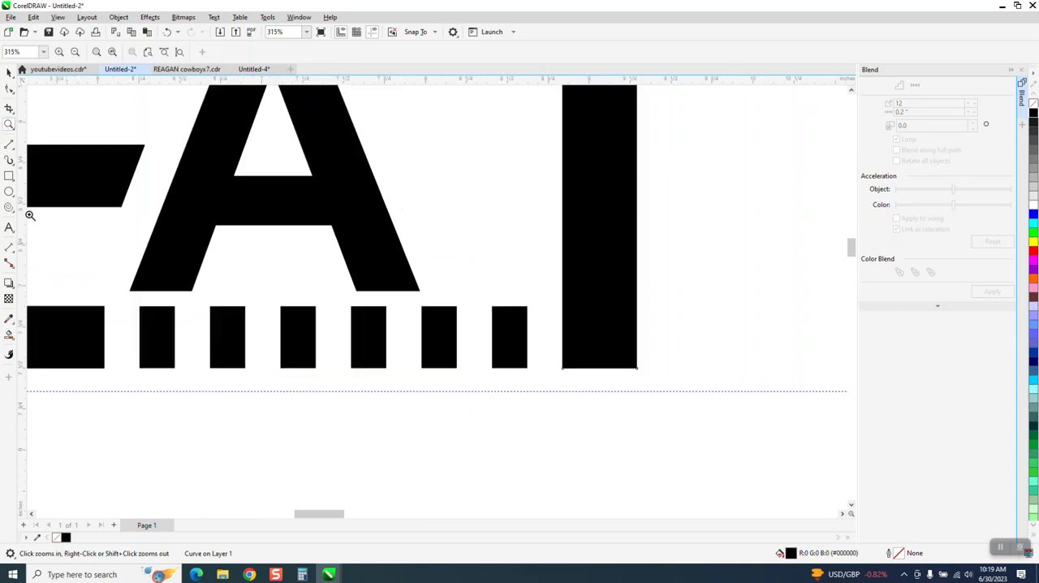
left_click(9, 72)
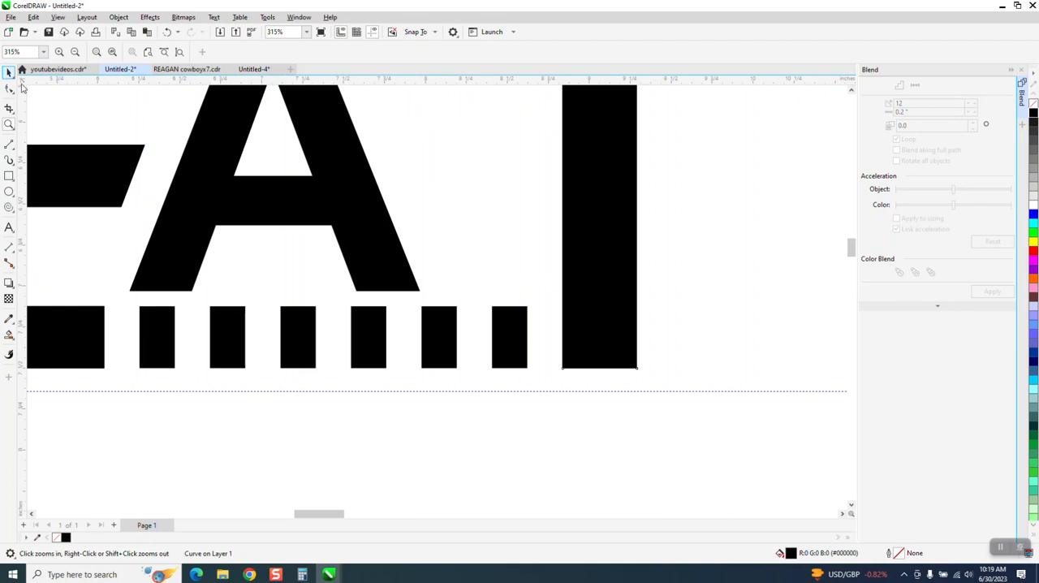
left_click(167, 326)
left_click_drag(126, 300, 540, 403)
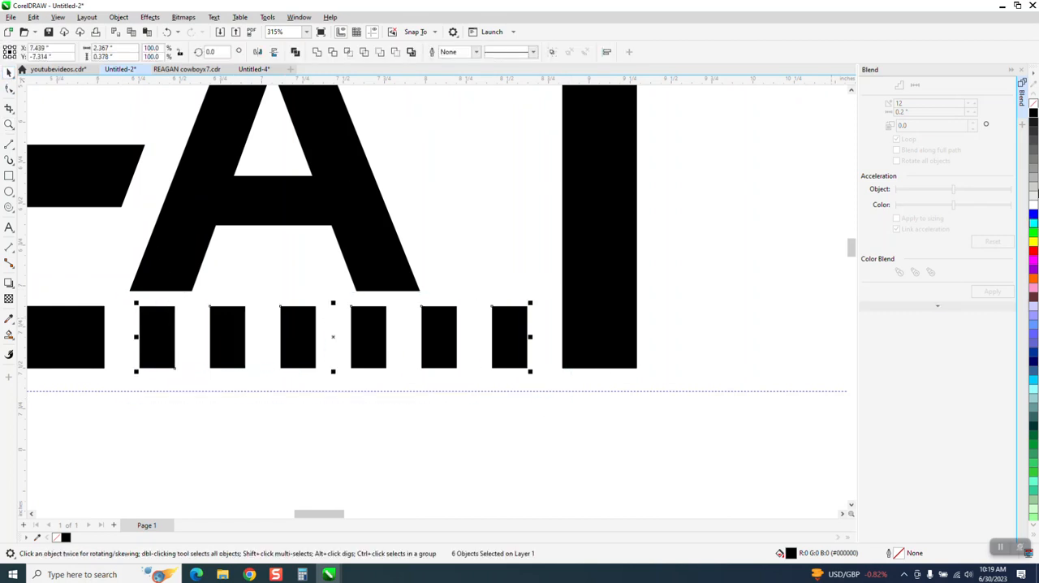
left_click(1034, 106)
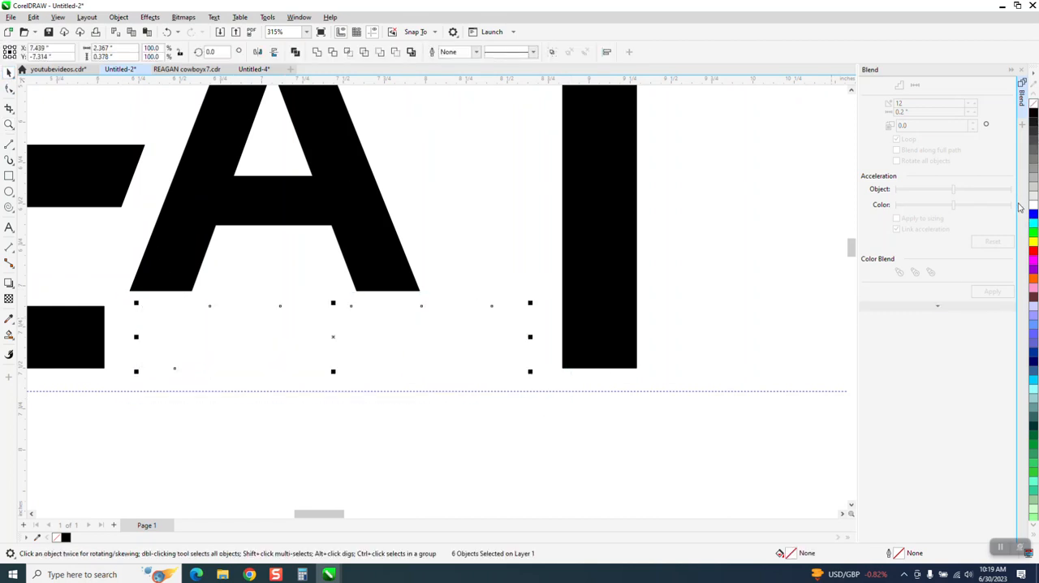
right_click(1033, 251)
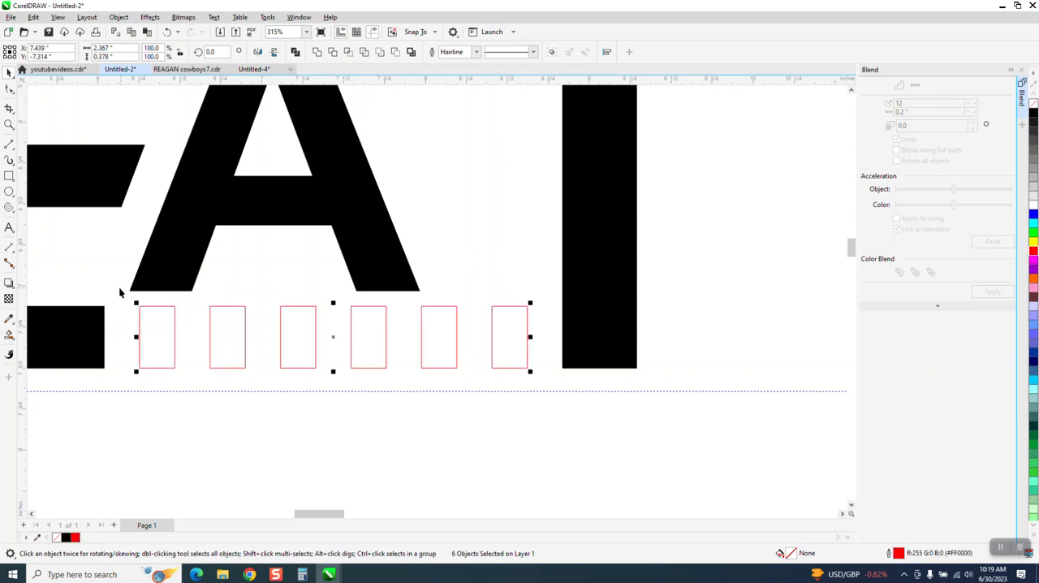
left_click(103, 317)
left_click(411, 402)
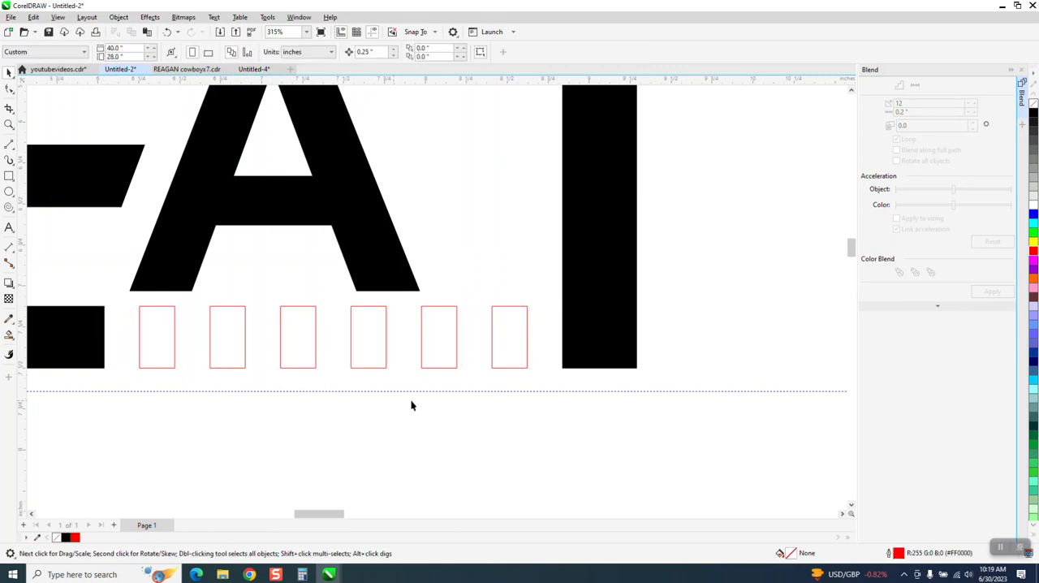
Remove the fill from the whole lower EAT artwork and set all its outlines to red.
scroll(410, 404, "down", 2)
left_click_drag(150, 187, 647, 427)
left_click(1032, 105)
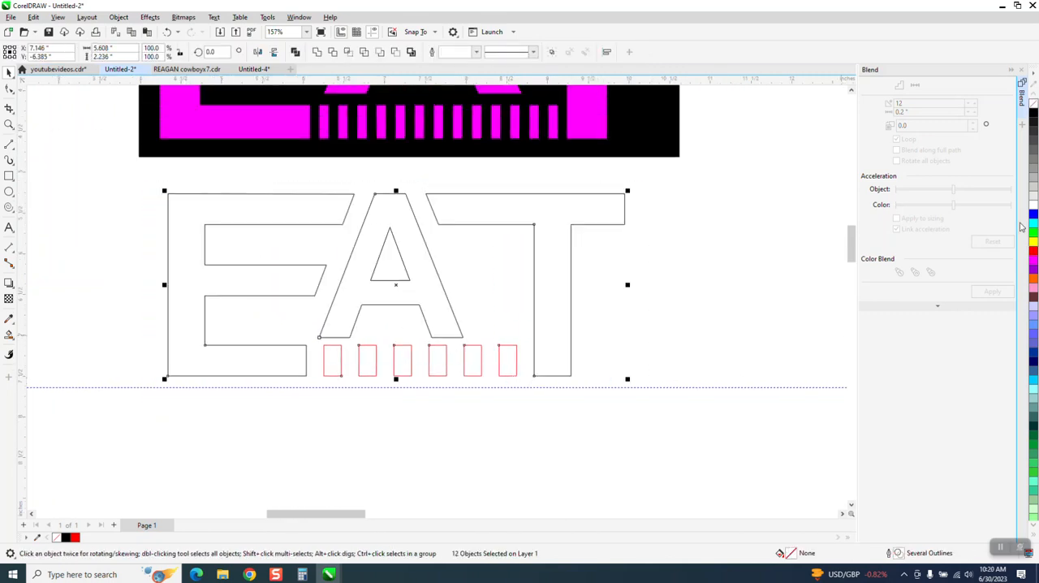
right_click(1034, 253)
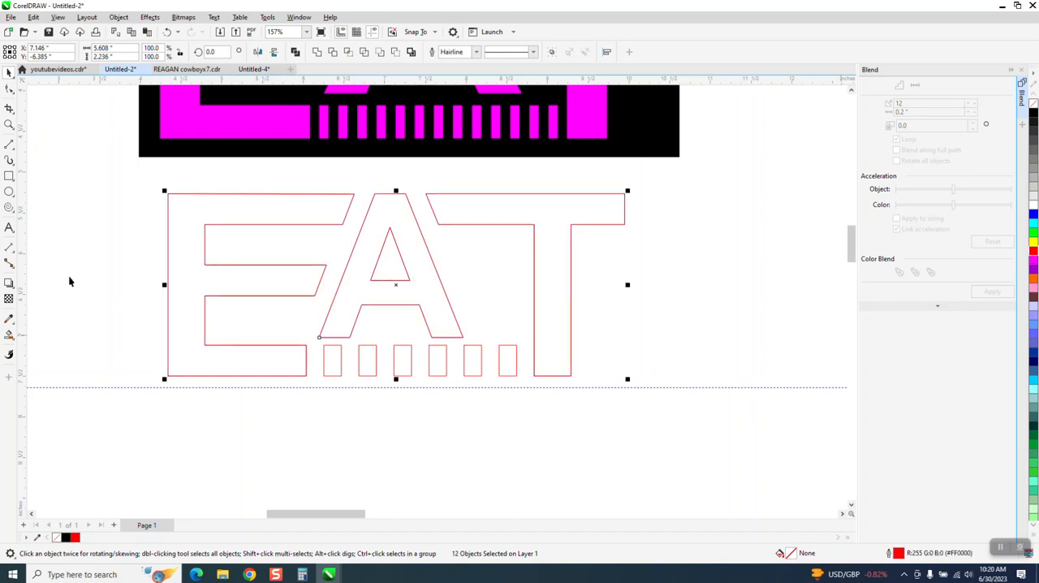
Dimension the gap between the E and the first bar and the width of the second bar.
left_click(9, 124)
left_click(492, 410)
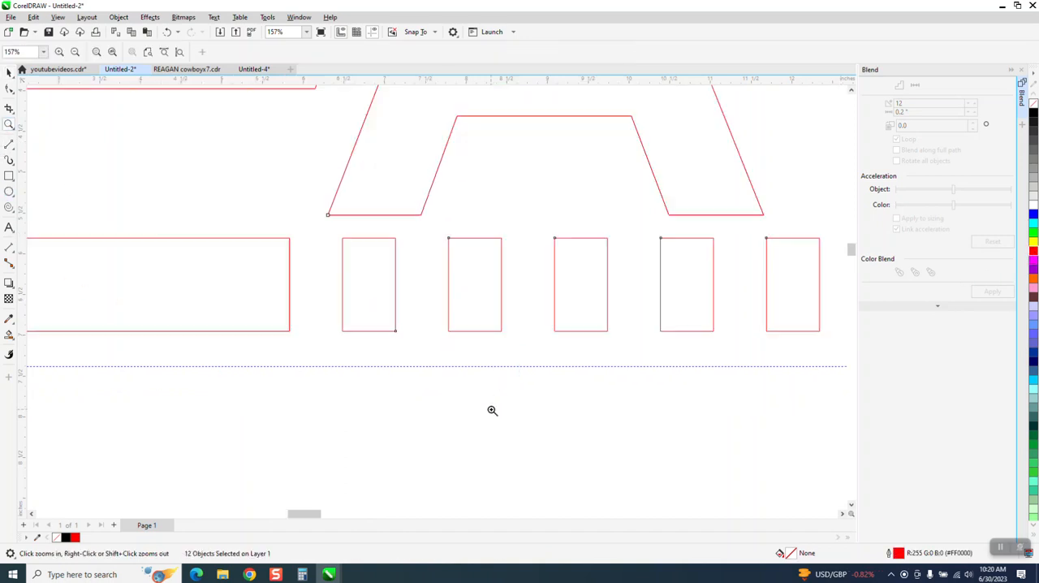
left_click(9, 247)
left_click(47, 252)
left_click_drag(289, 239, 346, 238)
left_click(343, 237)
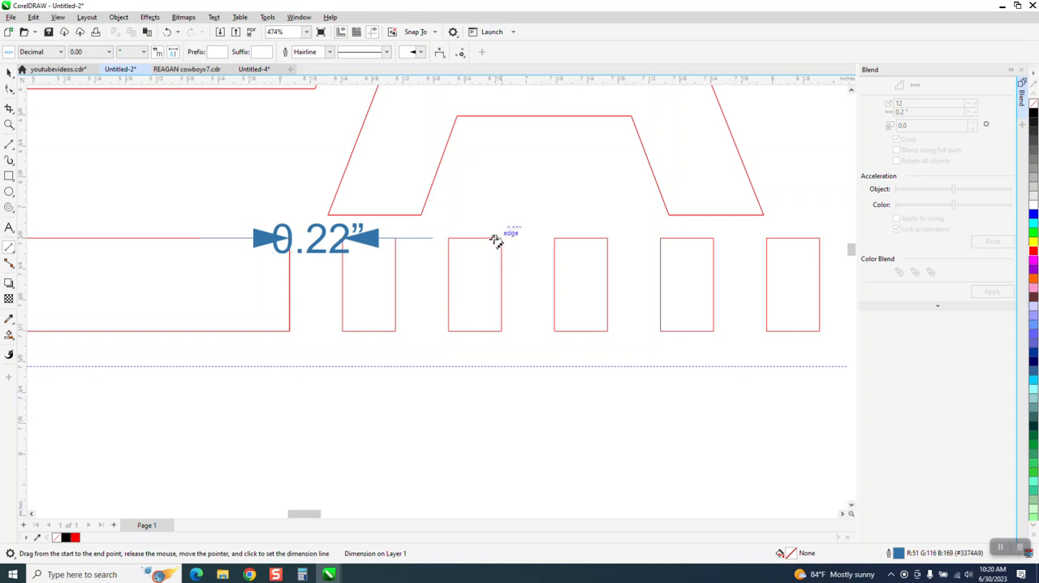
left_click_drag(497, 236, 452, 238)
left_click(451, 240)
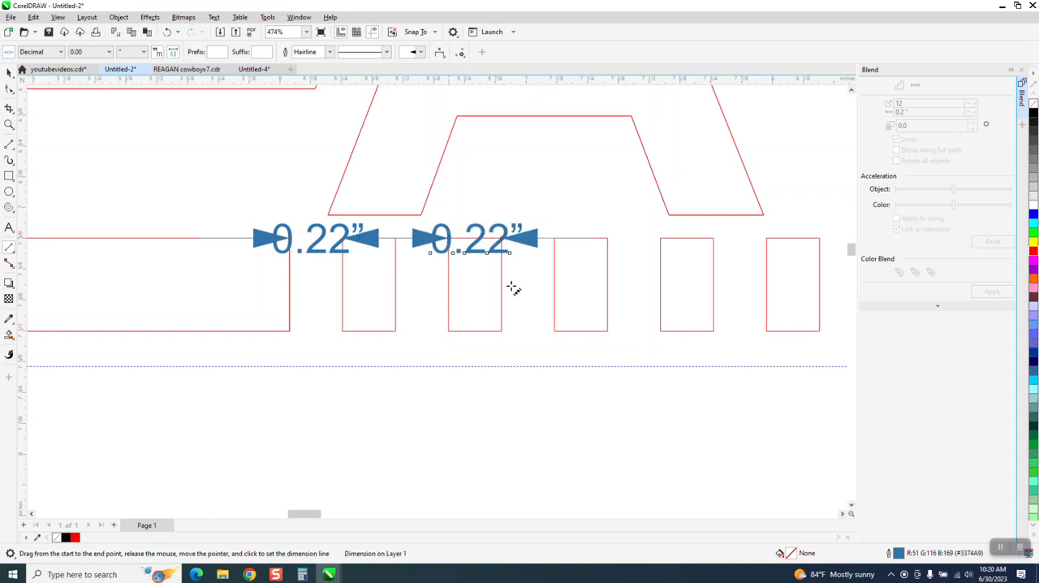
Dimension the gap between the second and third bars and the gap between the last bar and the T.
left_click_drag(502, 330, 553, 331)
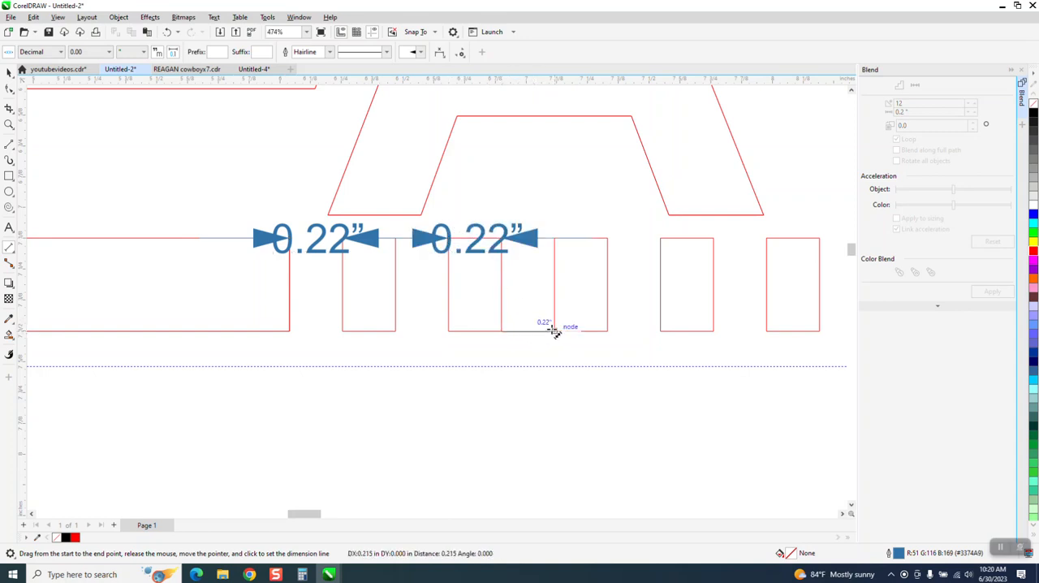
left_click(553, 333)
scroll(479, 340, "down", 2)
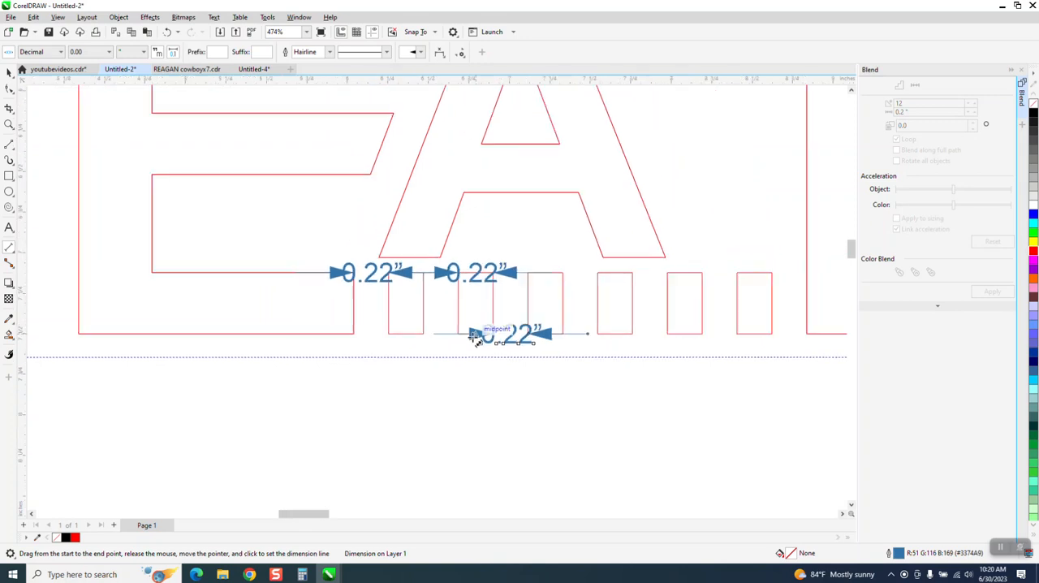
left_click_drag(807, 334, 772, 333)
left_click(771, 334)
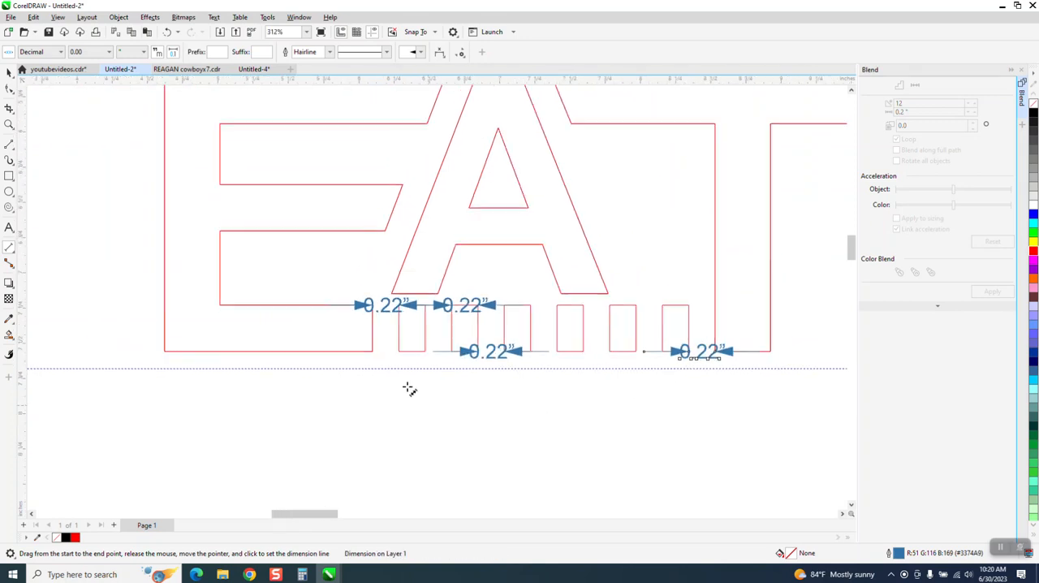
Try to delete all the dimensions around the bar row in a single selection, and undo the deletion.
scroll(442, 408, "down", 1)
left_click(8, 73)
left_click_drag(135, 251, 809, 417)
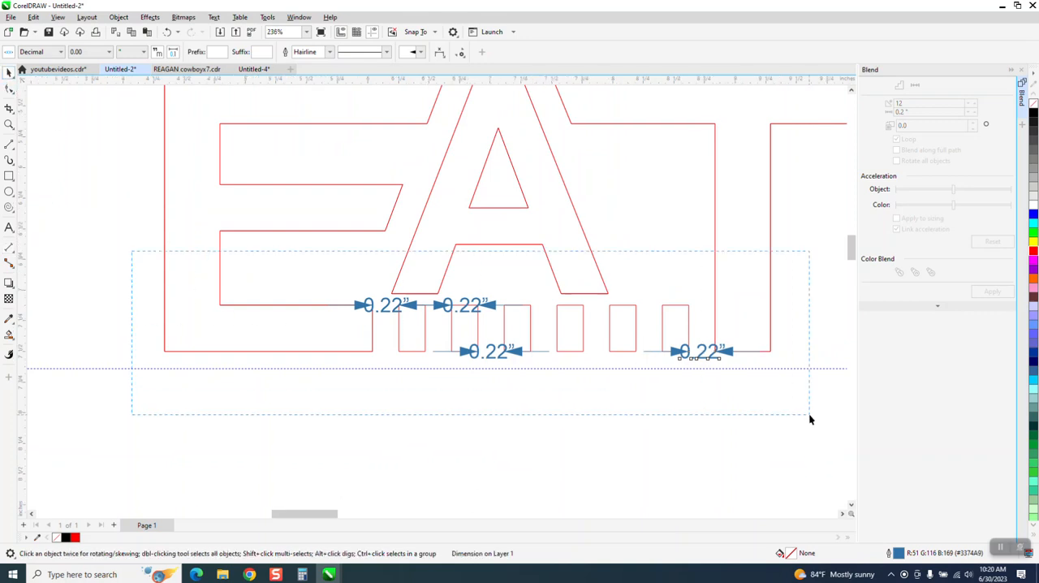
key("Delete")
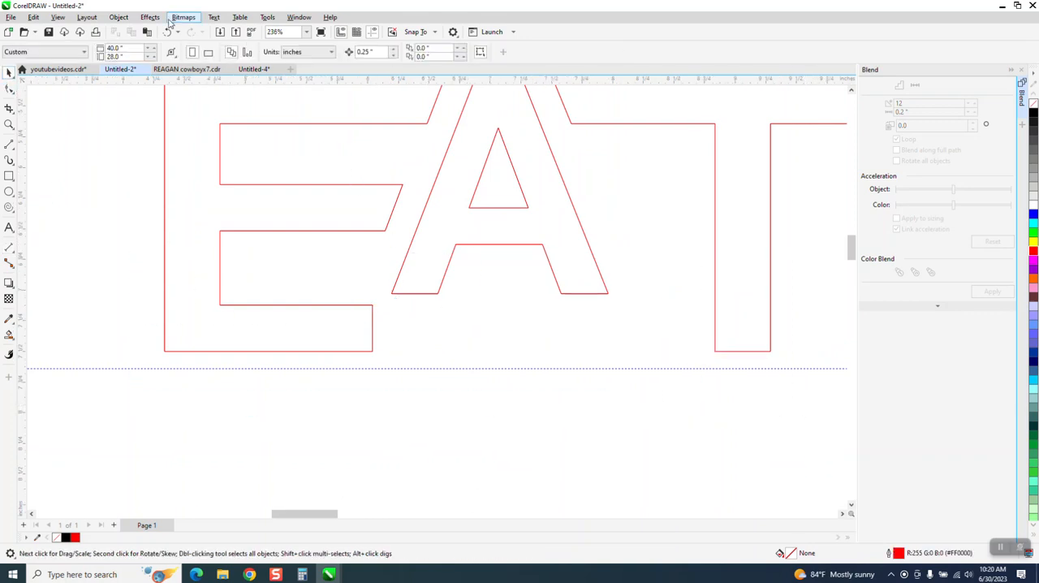
left_click(167, 32)
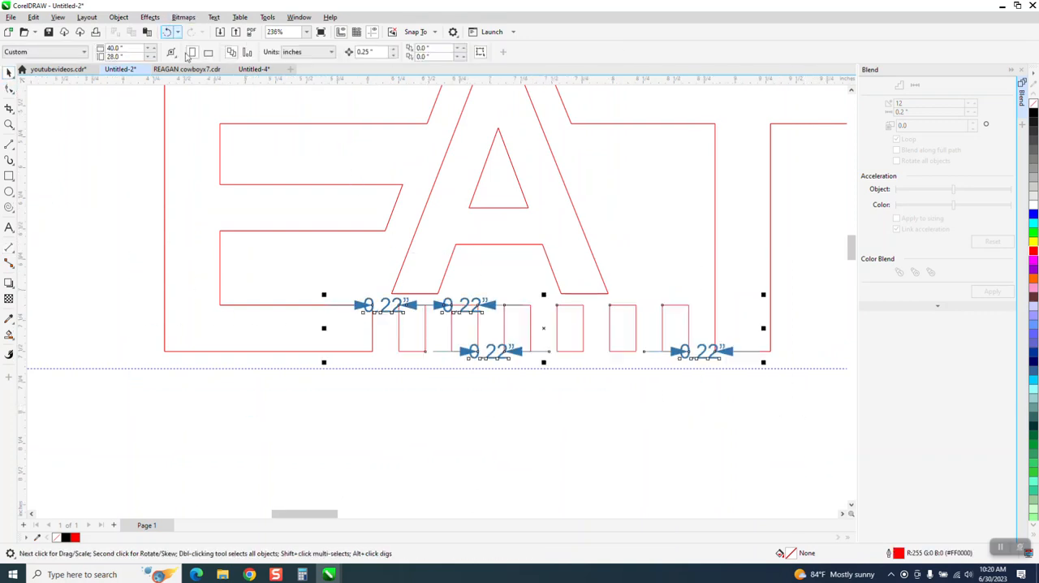
Delete the four dimensions on the bar row one by one, leaving the bars in place.
left_click(395, 311)
key("Delete")
left_click(463, 312)
key("Delete")
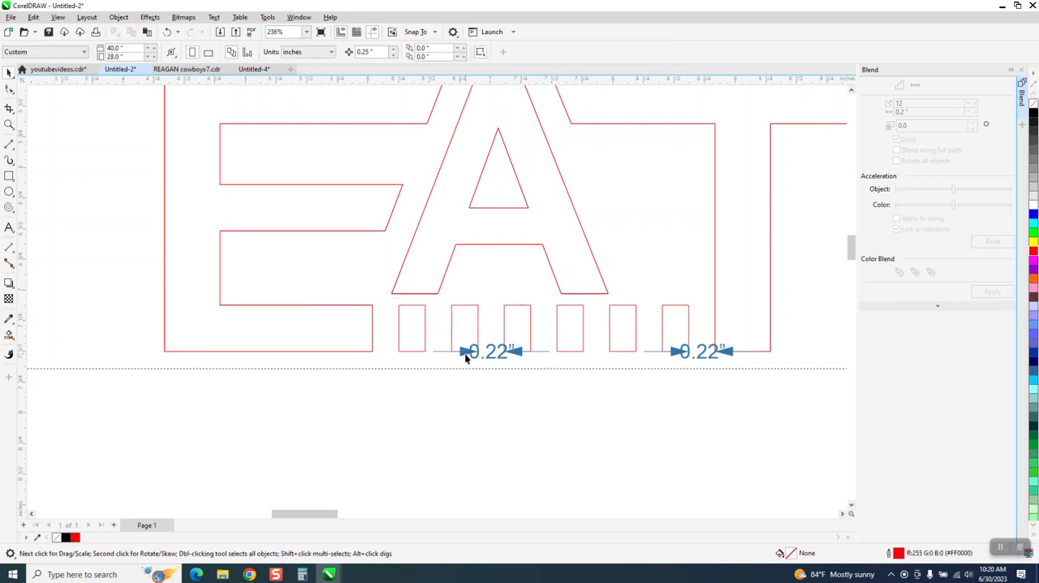
left_click(469, 360)
key("Delete")
left_click(704, 354)
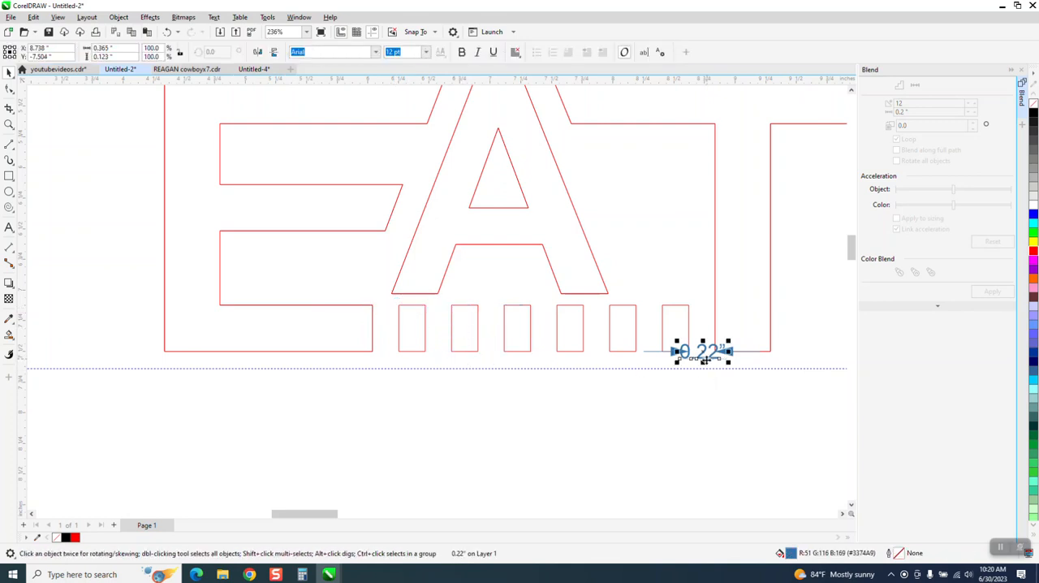
key("Delete")
Fill the lower EAT letters and all six bars with magenta.
scroll(634, 379, "down", 2)
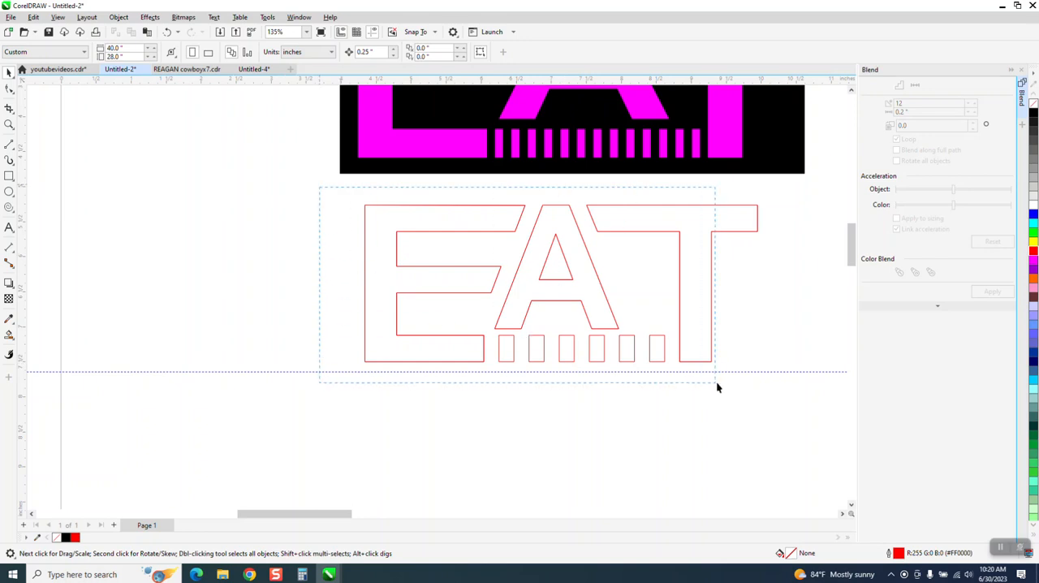
left_click_drag(716, 382, 772, 395)
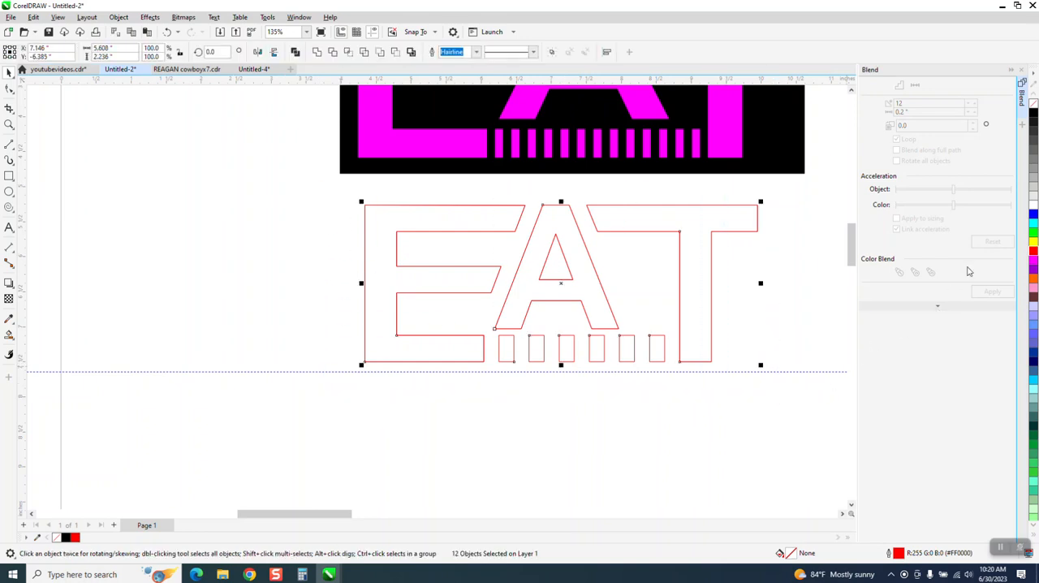
left_click(1033, 264)
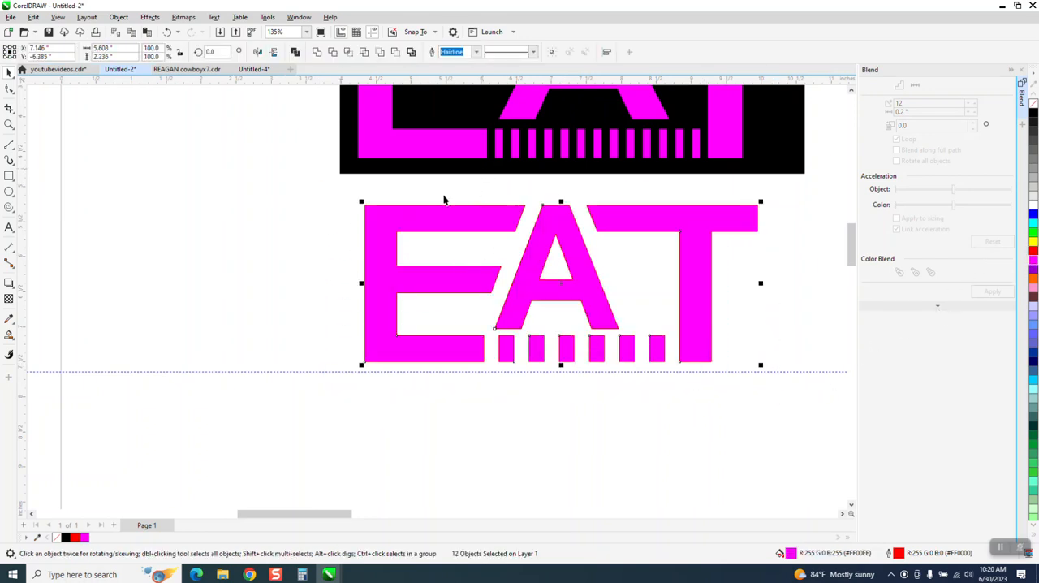
Draw a rectangle about 6.56 by 2.75 inches around the lower EAT artwork and fill it with black.
left_click(9, 177)
left_click_drag(336, 193, 795, 385)
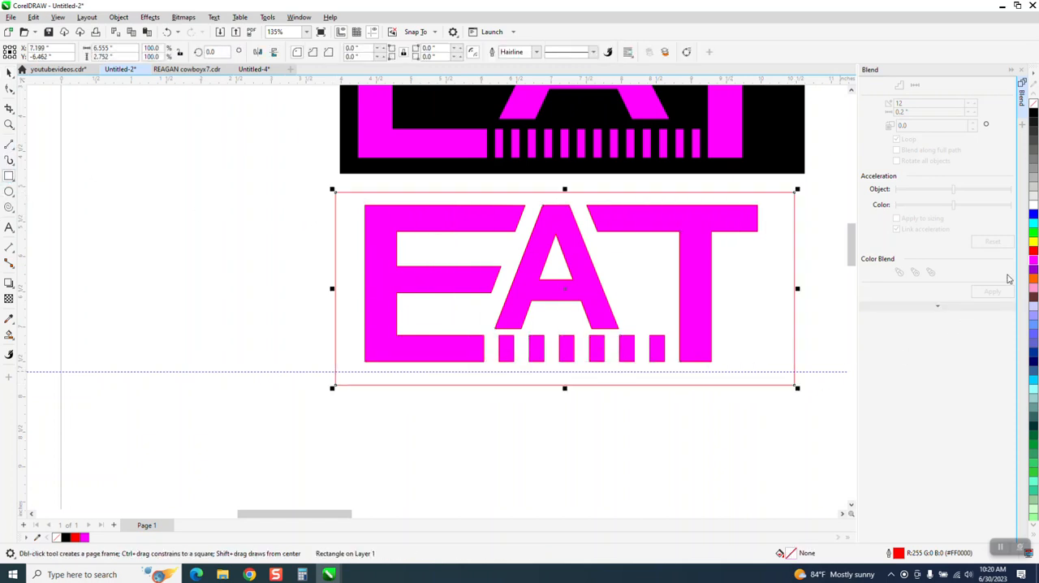
left_click(1033, 115)
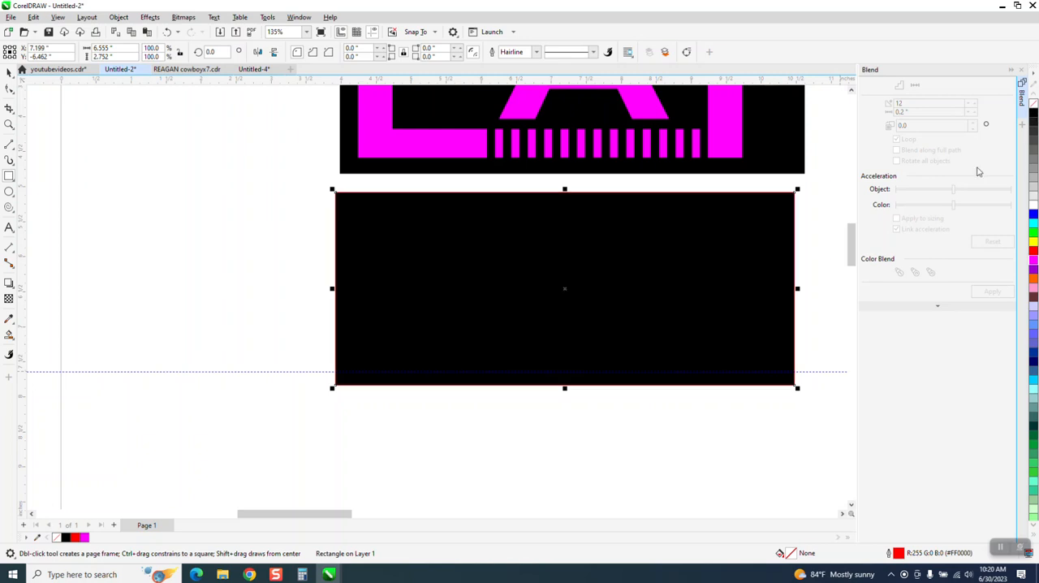
Send the black rectangle to the back of the page, behind the magenta lettering.
left_click(119, 18)
mouse_move(153, 194)
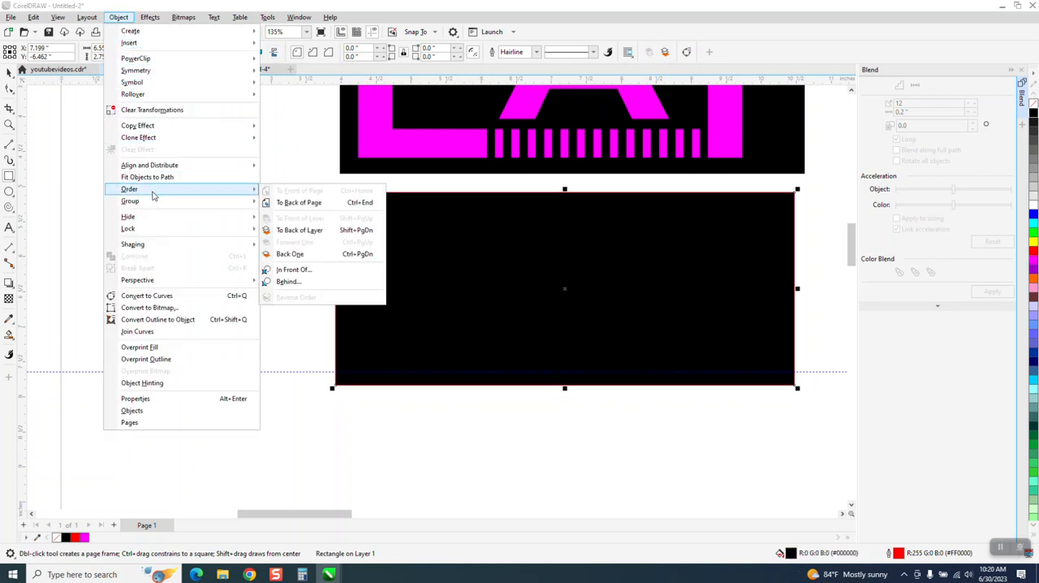
left_click(298, 202)
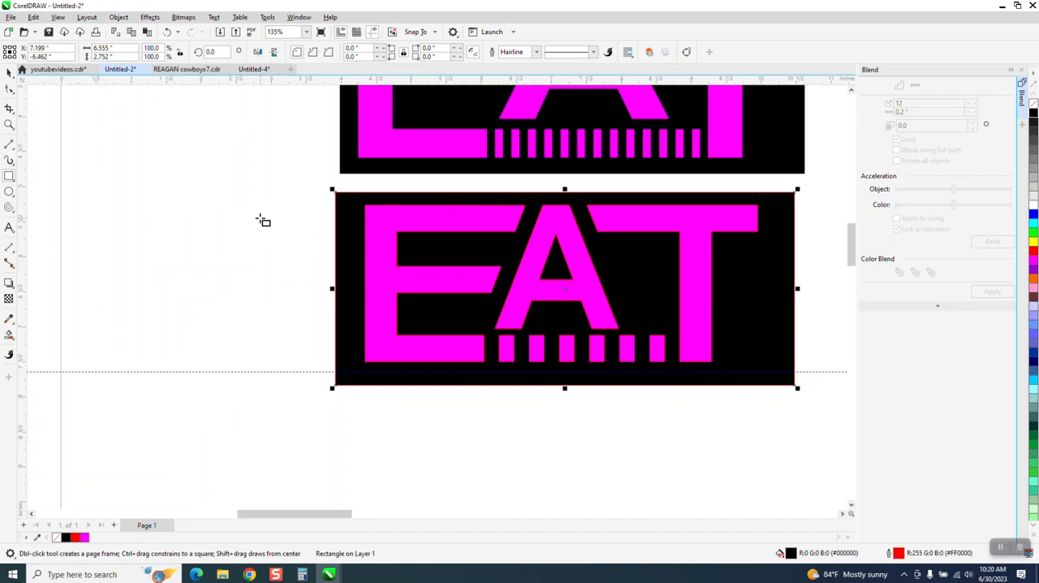